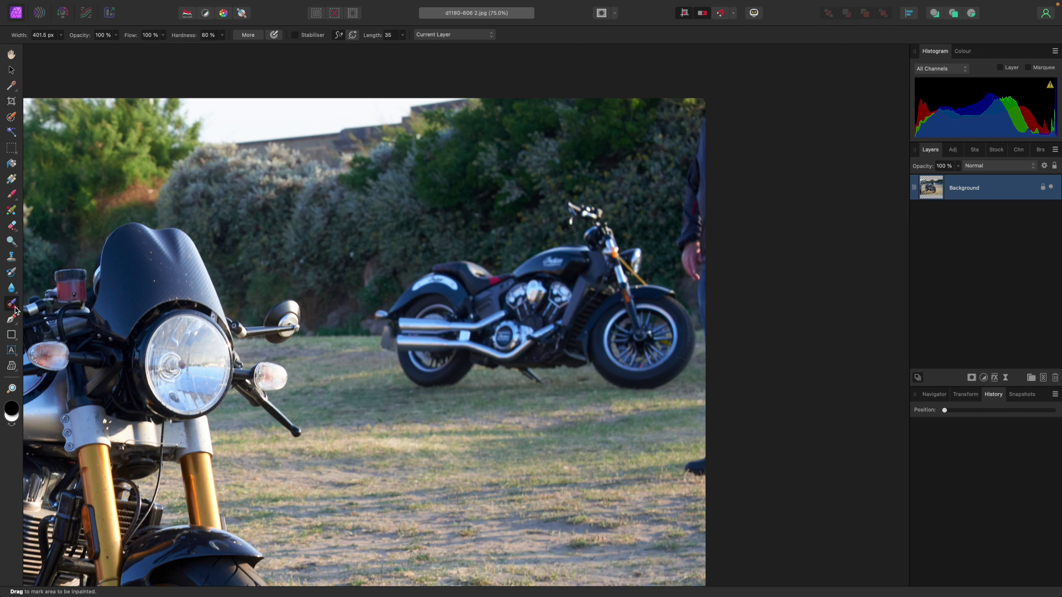
Inpaint away the person at the right edge with a smaller brush, then mark the top-left figure.
click(15, 308)
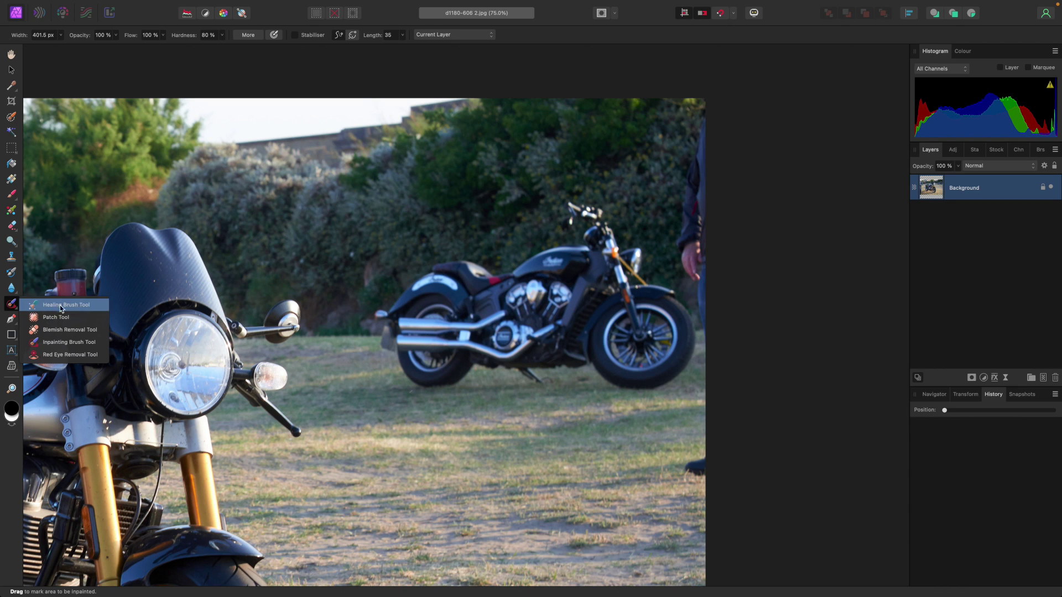
click(92, 348)
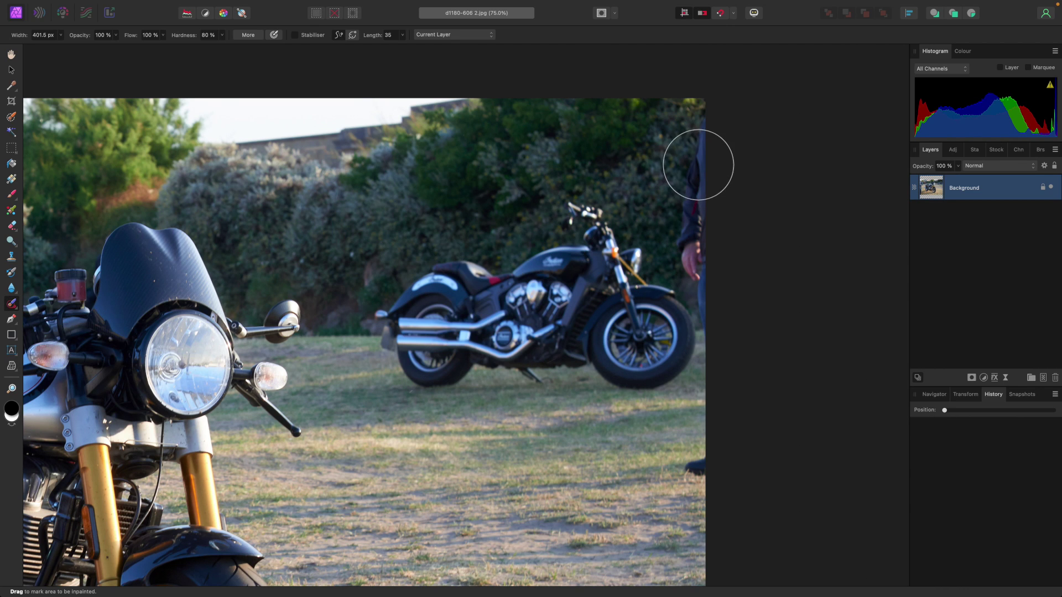
key(bracketleft)
key(bracketleft)
key(bracketleft)
key(bracketleft)
key(bracketleft)
key(bracketleft)
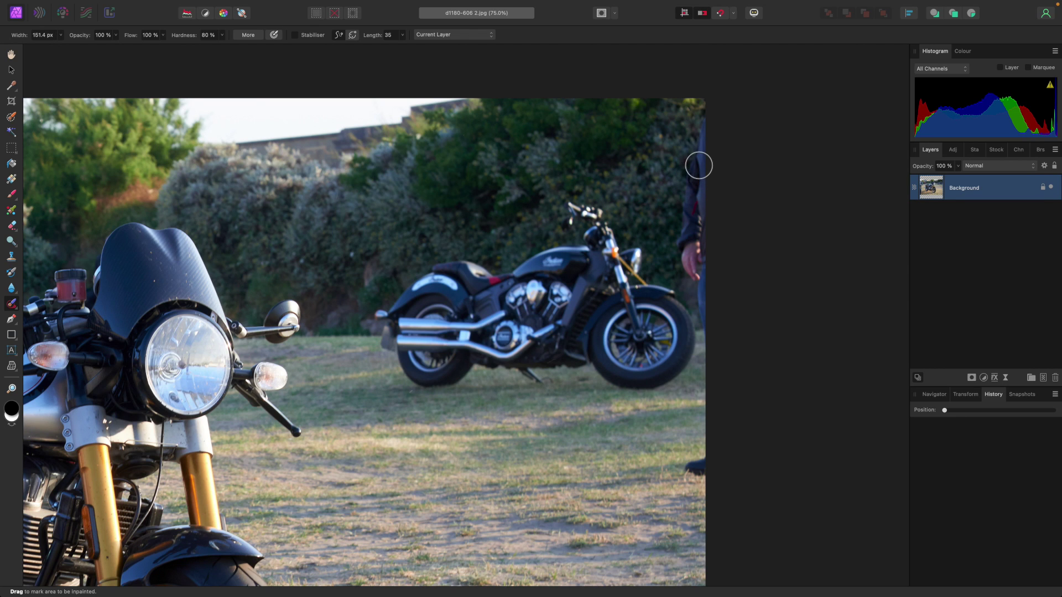
mouse_move(698, 166)
mouse_down()
mouse_move(711, 125)
mouse_move(694, 265)
mouse_move(690, 243)
mouse_move(705, 287)
mouse_move(708, 269)
mouse_move(686, 247)
mouse_move(713, 314)
mouse_move(709, 301)
mouse_move(716, 414)
mouse_move(692, 468)
mouse_up()
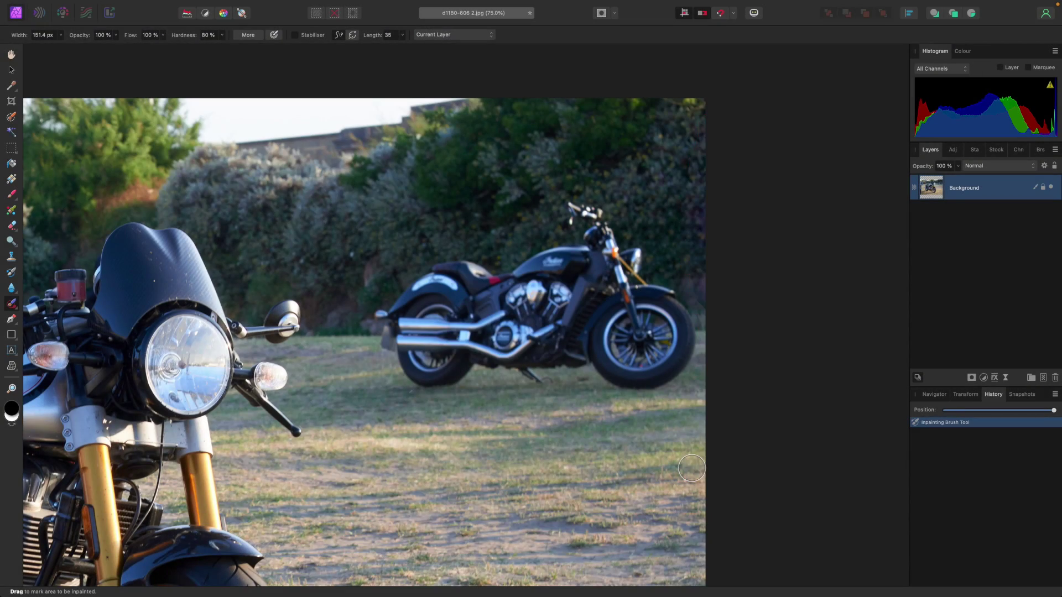
key(super+0)
mouse_move(95, 100)
mouse_down()
mouse_move(177, 161)
mouse_move(167, 214)
mouse_move(182, 223)
mouse_move(175, 244)
mouse_move(153, 211)
mouse_move(139, 366)
mouse_move(146, 467)
mouse_move(112, 553)
mouse_move(96, 550)
mouse_move(92, 108)
mouse_move(142, 143)
mouse_move(137, 166)
mouse_move(151, 177)
mouse_move(109, 193)
mouse_move(136, 250)
mouse_move(104, 269)
mouse_move(104, 479)
mouse_move(120, 402)
mouse_move(100, 473)
mouse_up()
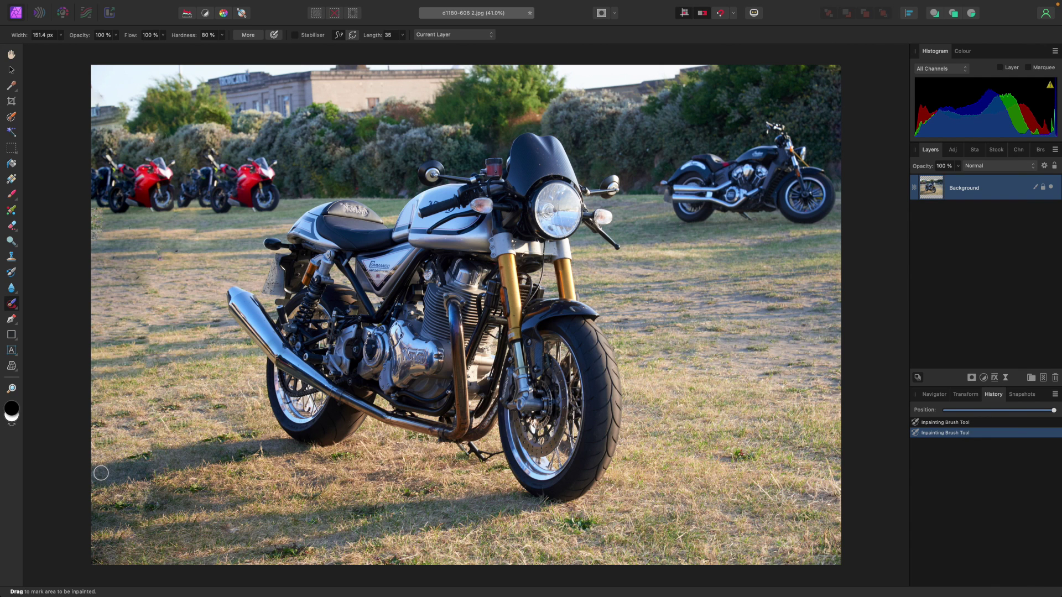
Zoom in and inpaint over the row of red bikes along the hedge.
scroll(100, 473, up, 5)
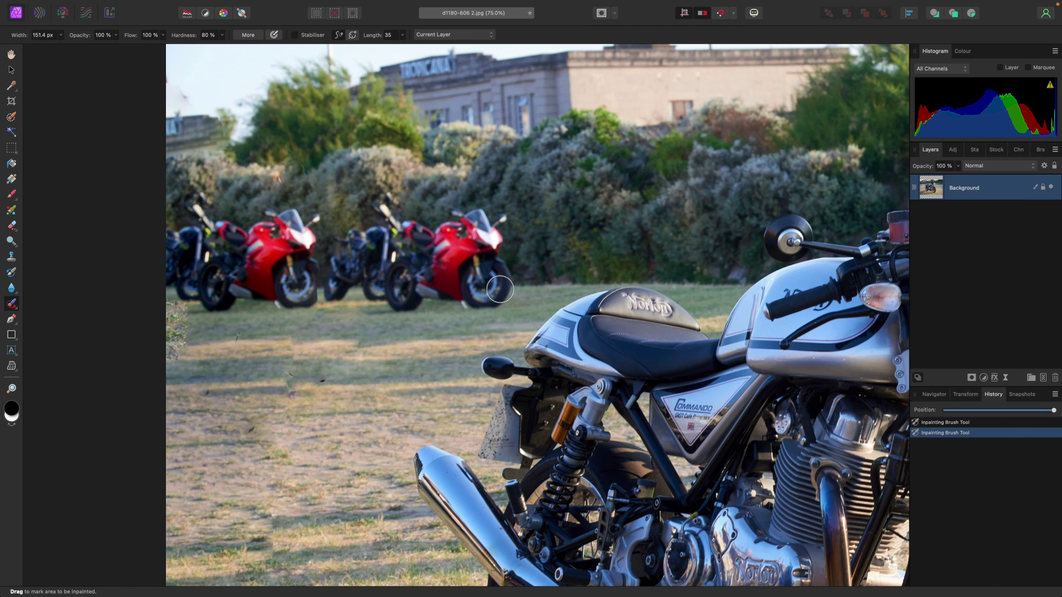
mouse_move(501, 293)
mouse_down()
mouse_move(490, 258)
mouse_move(500, 221)
mouse_move(463, 218)
mouse_move(438, 238)
mouse_move(385, 216)
mouse_move(393, 243)
mouse_move(456, 250)
mouse_move(493, 294)
mouse_move(471, 297)
mouse_move(467, 283)
mouse_move(372, 304)
mouse_move(430, 279)
mouse_move(393, 273)
mouse_move(377, 249)
mouse_move(382, 238)
mouse_move(367, 237)
mouse_move(351, 250)
mouse_move(371, 267)
mouse_move(373, 291)
mouse_move(340, 254)
mouse_move(334, 295)
mouse_move(343, 275)
mouse_move(296, 270)
mouse_move(310, 220)
mouse_move(228, 233)
mouse_move(200, 204)
mouse_move(200, 229)
mouse_move(169, 241)
mouse_move(170, 272)
mouse_move(228, 303)
mouse_move(297, 298)
mouse_move(309, 286)
mouse_move(238, 258)
mouse_move(268, 246)
mouse_move(191, 251)
mouse_move(246, 267)
mouse_move(264, 278)
mouse_up()
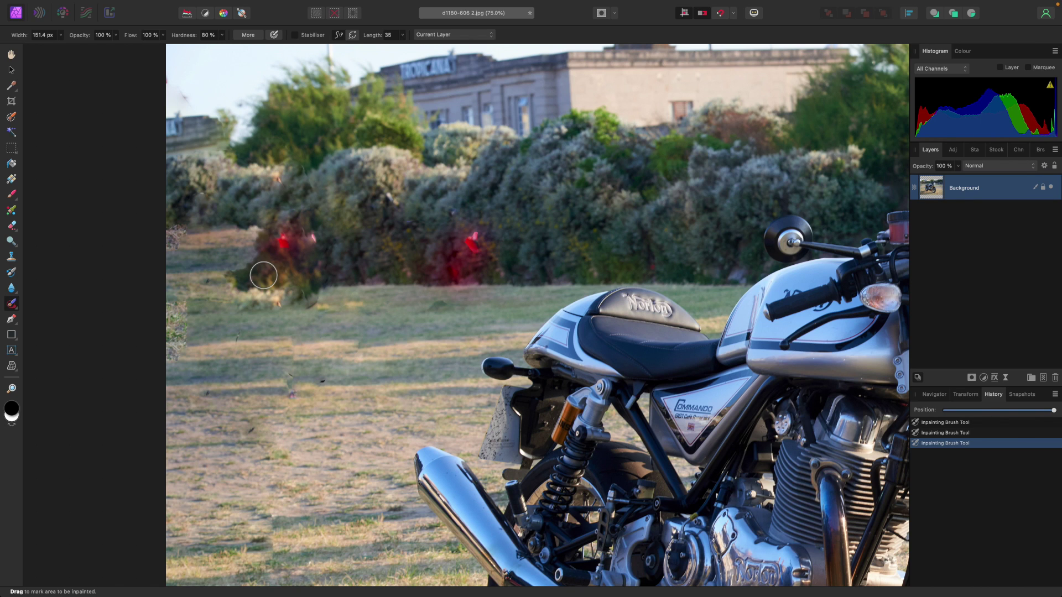
Patch the red smudge in the hedge with clean hedge from its right.
click(12, 303)
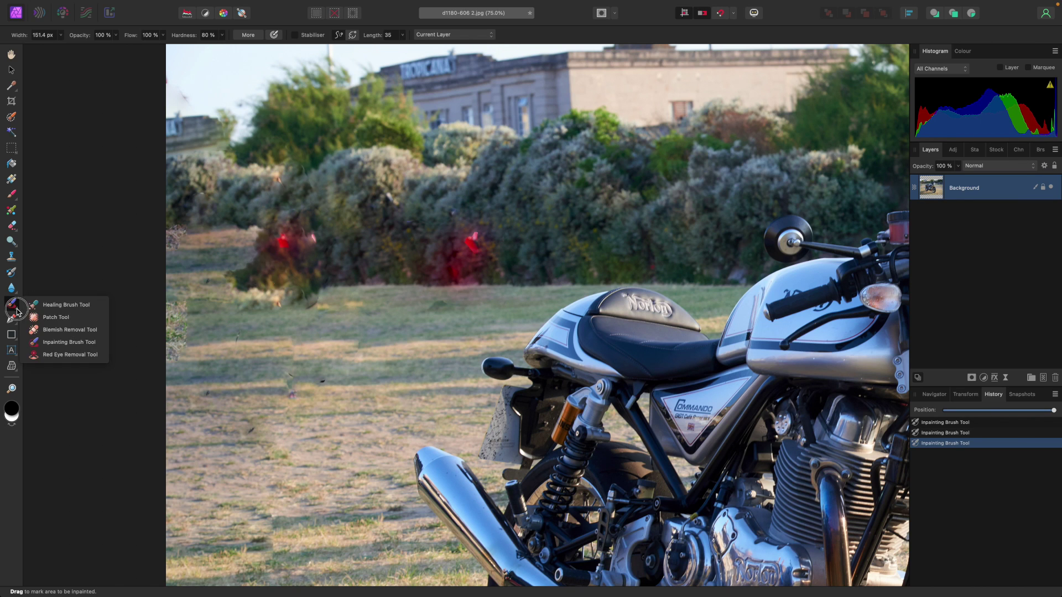
click(42, 321)
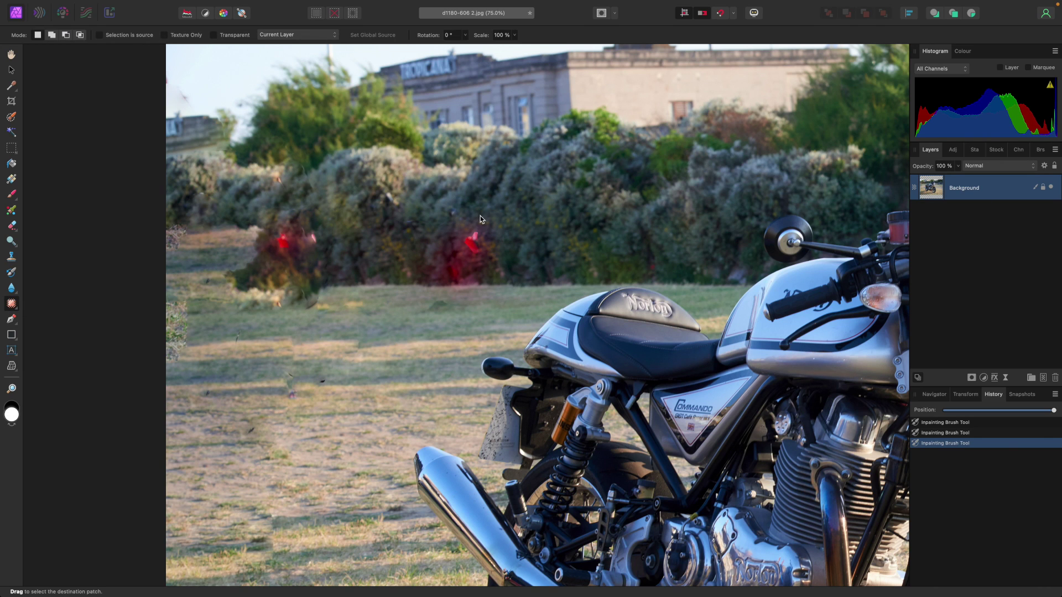
mouse_move(436, 219)
mouse_down()
mouse_move(410, 281)
mouse_move(447, 295)
mouse_move(517, 295)
mouse_move(498, 223)
mouse_up()
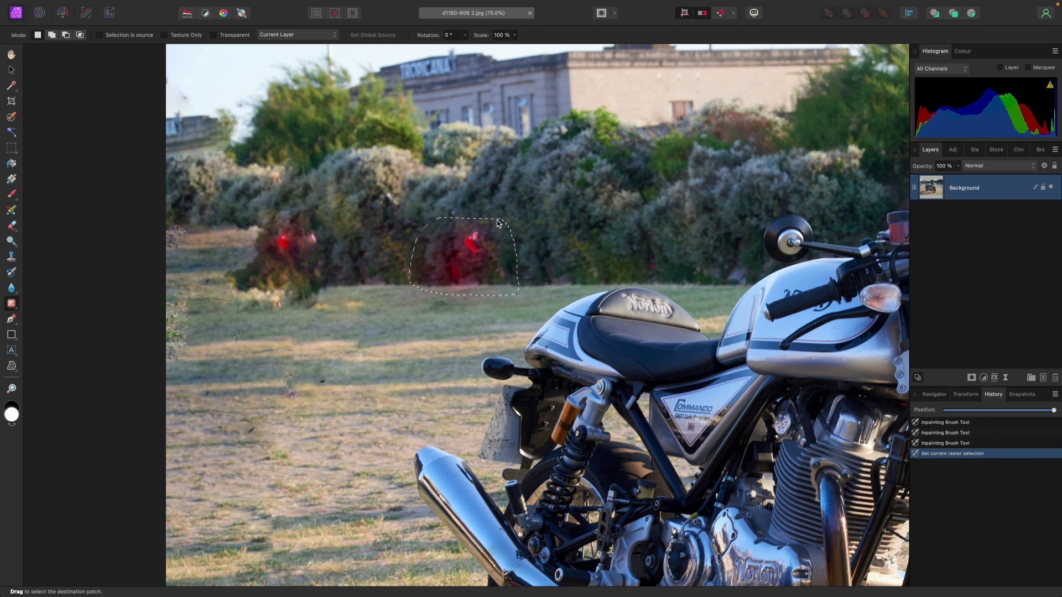
click(559, 255)
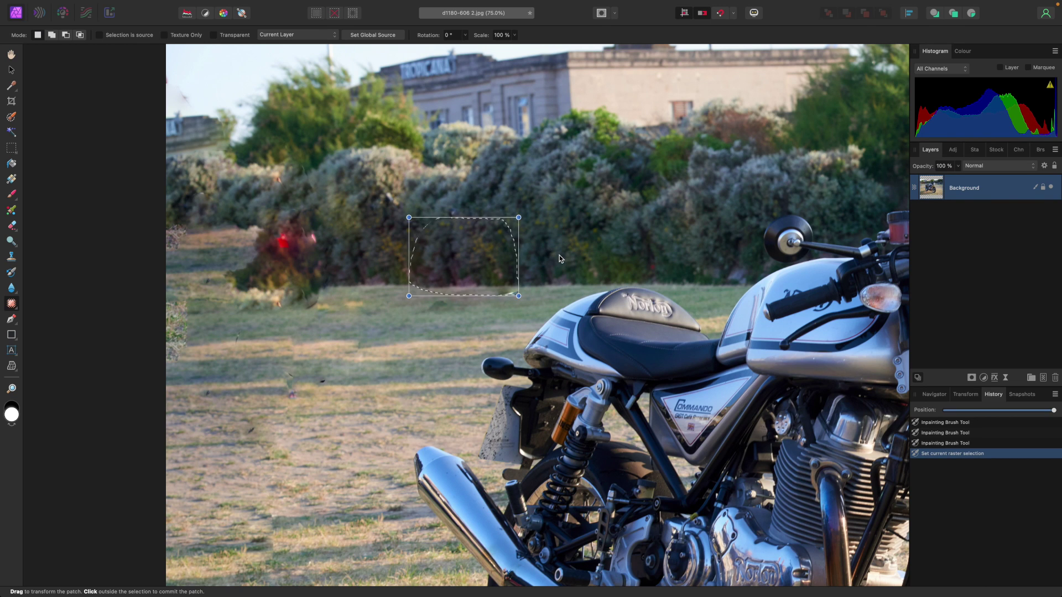
click(13, 72)
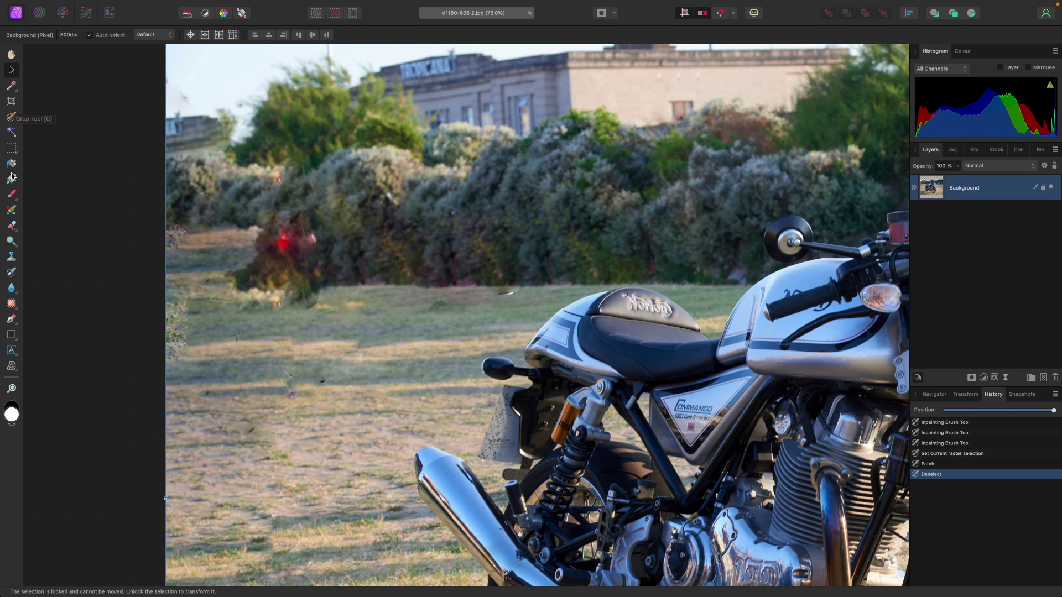
Patch the left reddish smudge with clean hedge and grass.
click(11, 303)
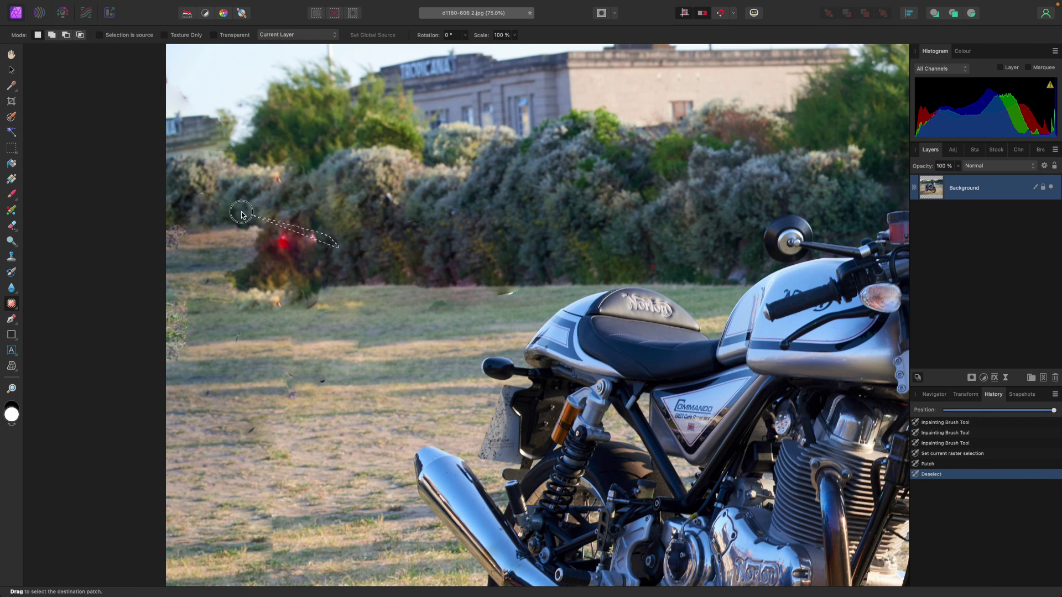
mouse_move(169, 223)
mouse_down()
mouse_move(165, 262)
mouse_move(205, 282)
mouse_up()
drag(323, 291, 327, 285)
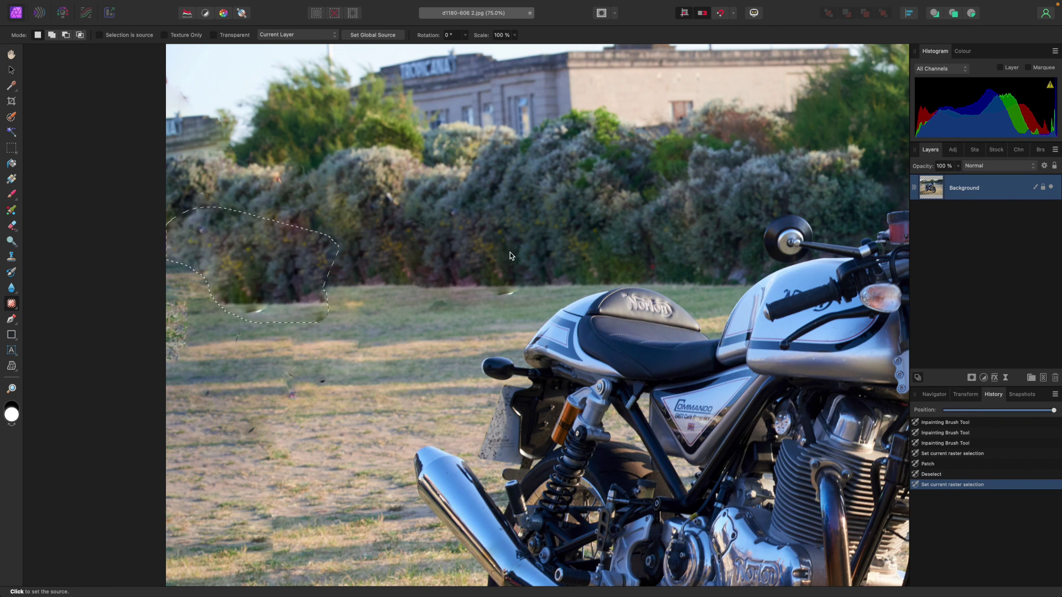
click(410, 269)
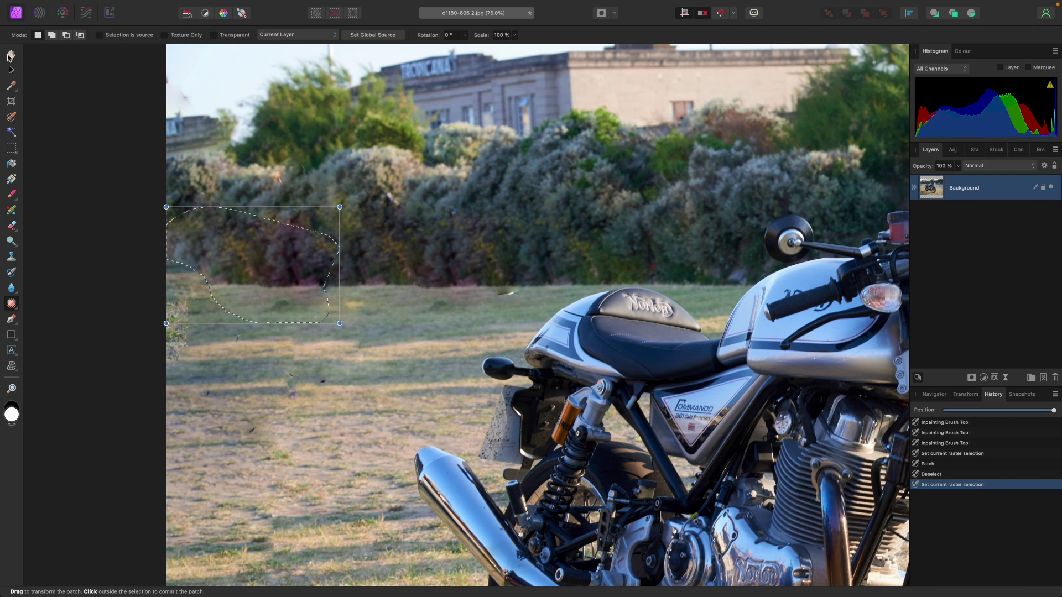
click(12, 71)
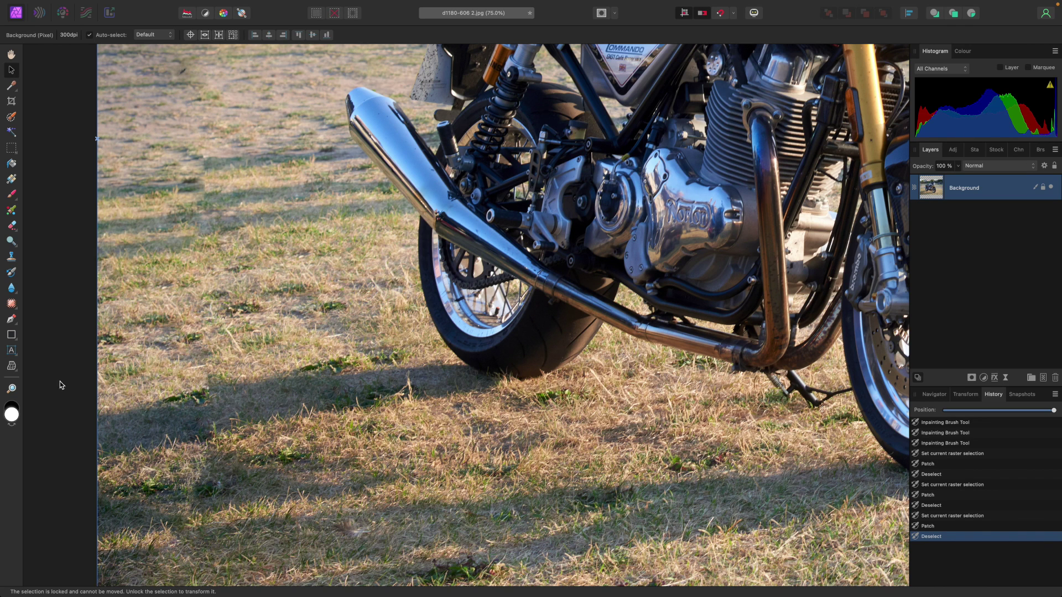
click(12, 304)
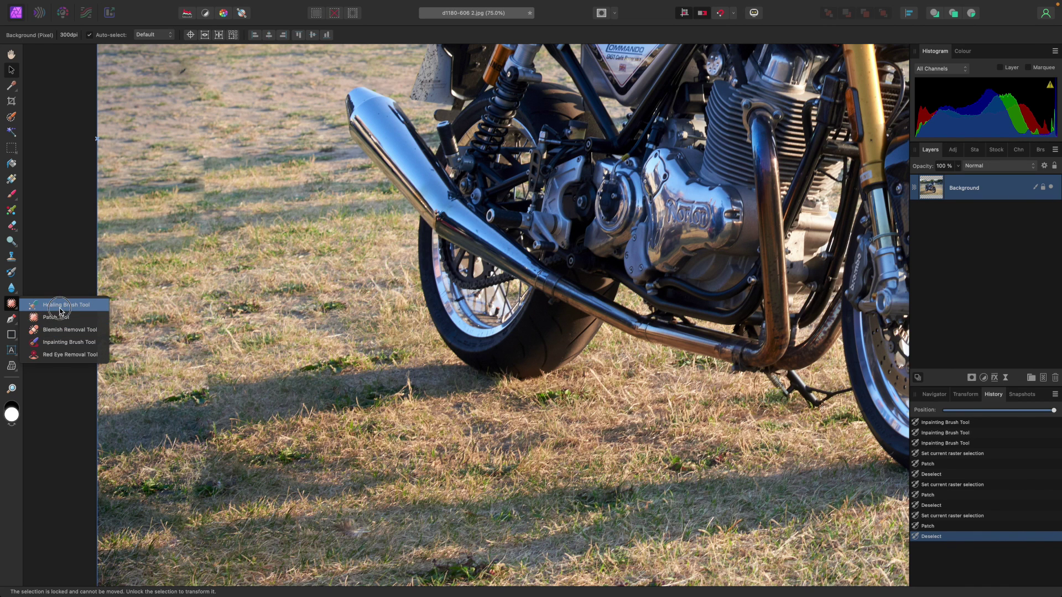
Heal the blotchy, dark grass patches around the bike with a smaller Healing Brush.
click(59, 306)
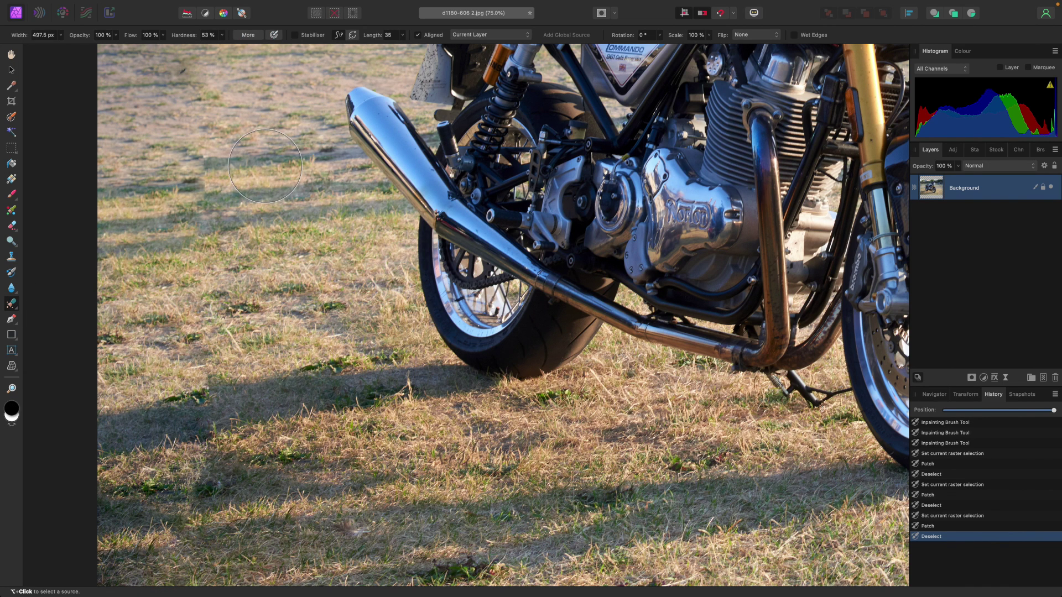
key(bracketleft)
key(bracketleft)
key(bracketleft)
key(bracketleft)
alt+click(267, 158)
drag(267, 159, 205, 166)
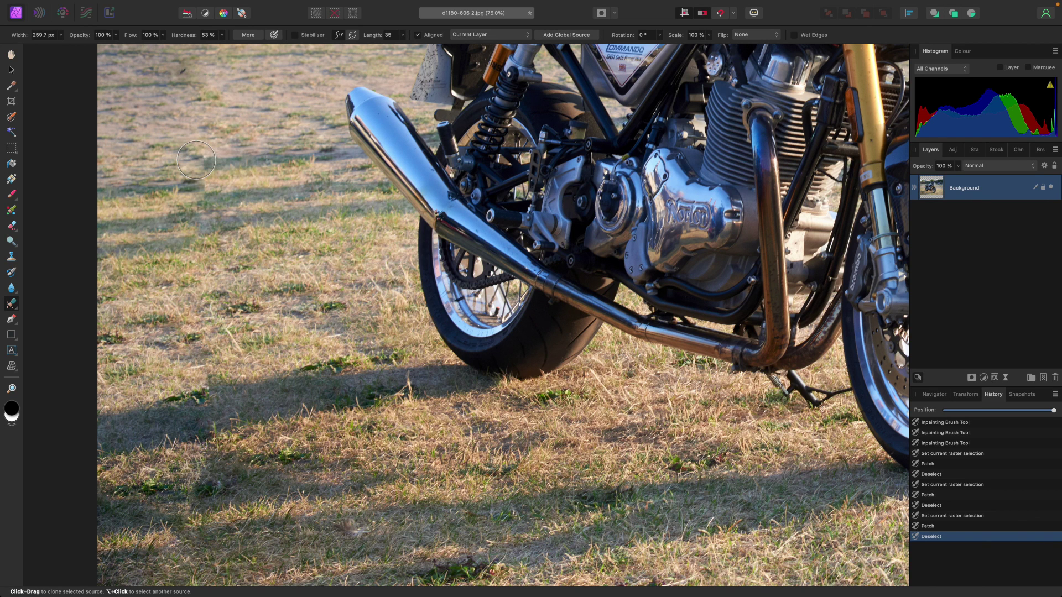
drag(260, 284, 260, 292)
drag(262, 397, 219, 393)
drag(524, 442, 523, 442)
mouse_move(320, 508)
mouse_down()
mouse_move(273, 529)
mouse_move(226, 499)
mouse_move(238, 474)
mouse_move(238, 384)
mouse_move(179, 398)
mouse_up()
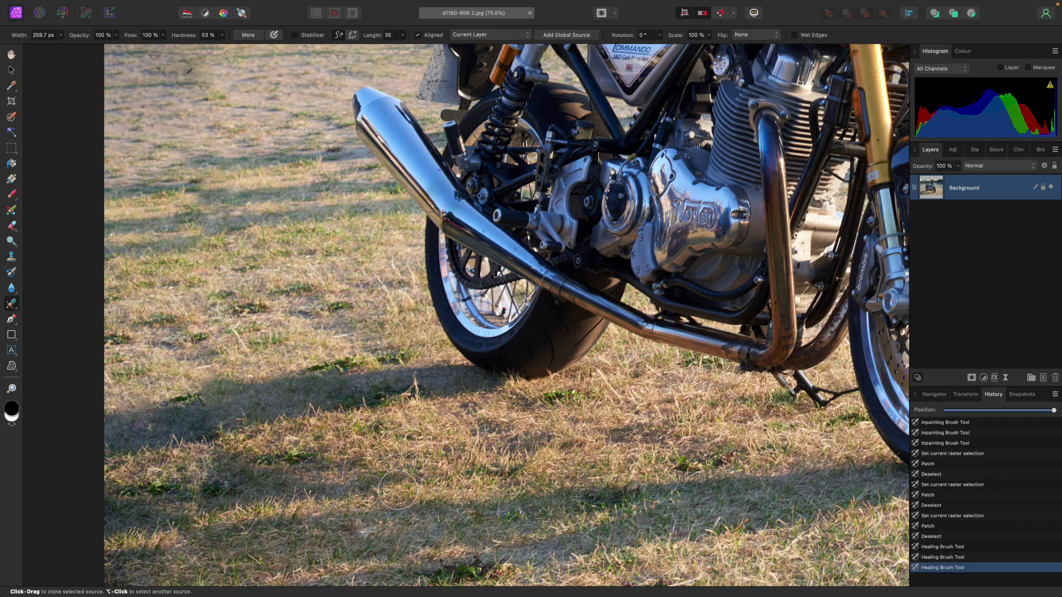
Zoom in and heal the remaining dark specks in the grass left of the bike.
scroll(279, 254, up, 5)
scroll(279, 254, up, 1)
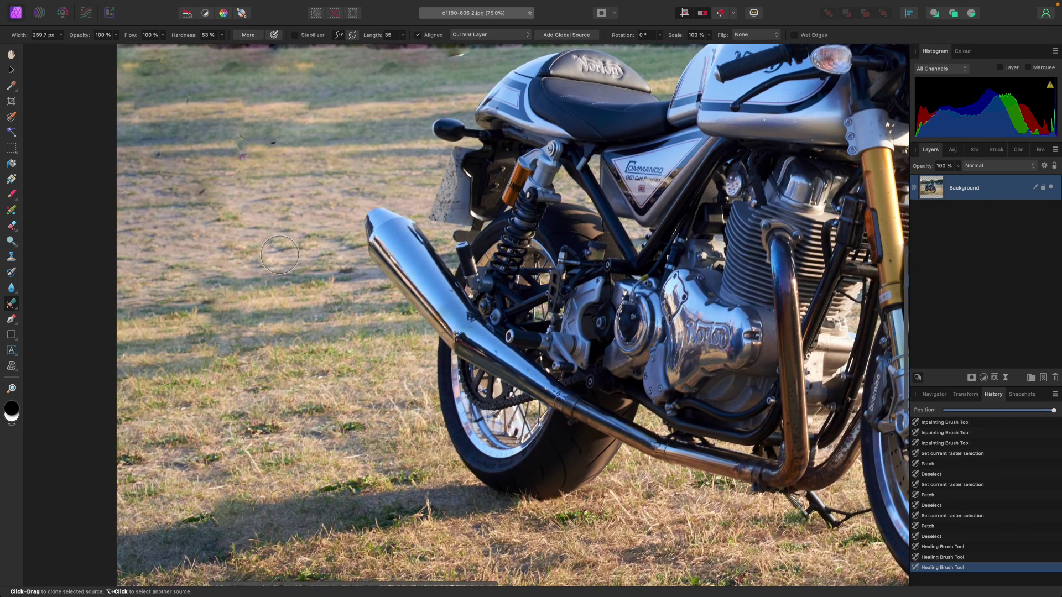
mouse_move(282, 172)
mouse_down()
mouse_move(249, 123)
mouse_move(249, 149)
mouse_up()
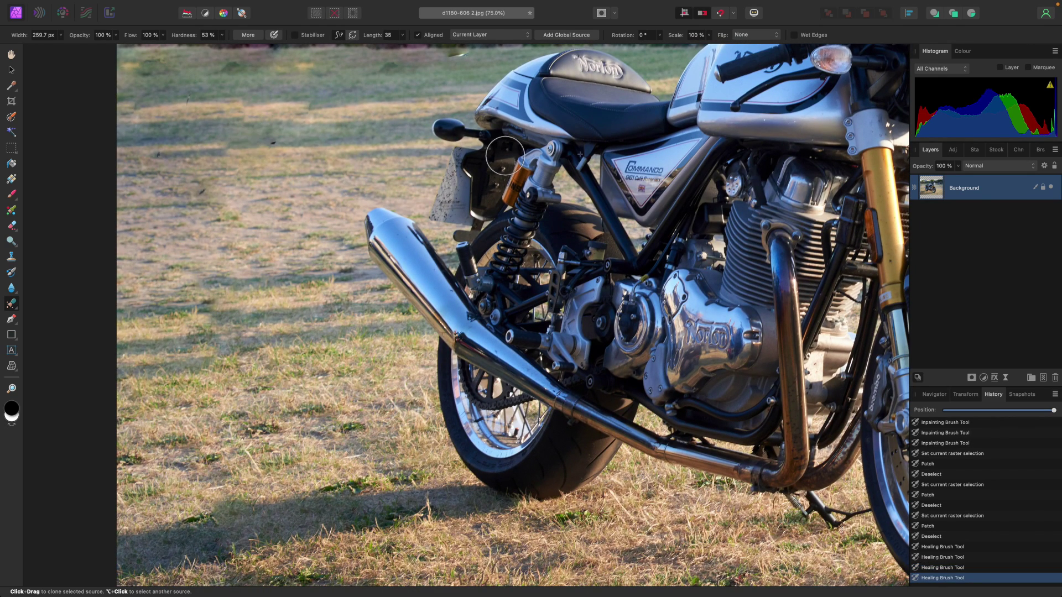
click(280, 140)
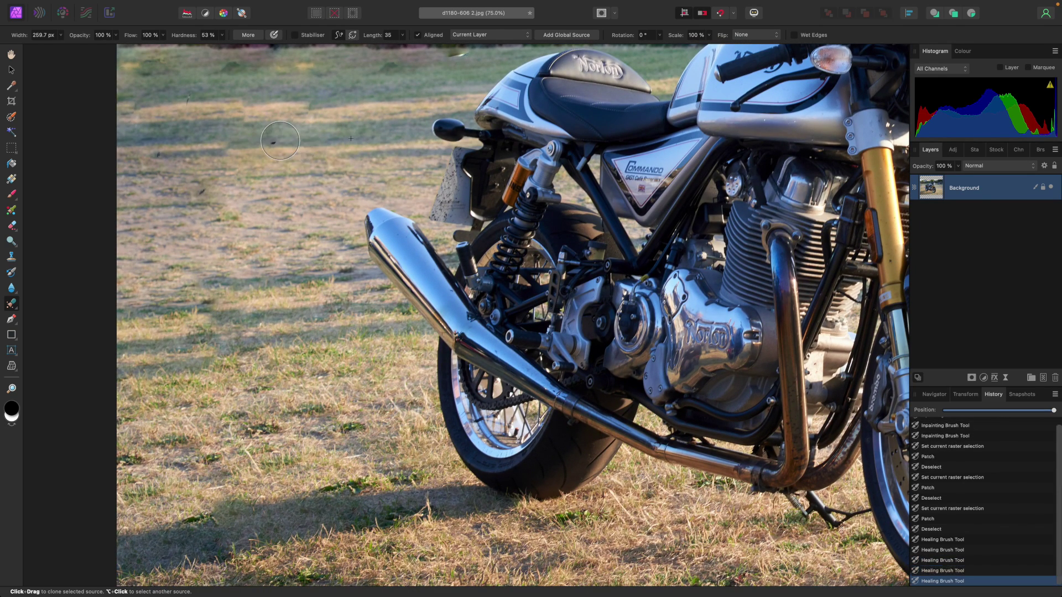
click(280, 141)
scroll(280, 141, up, 3)
click(11, 257)
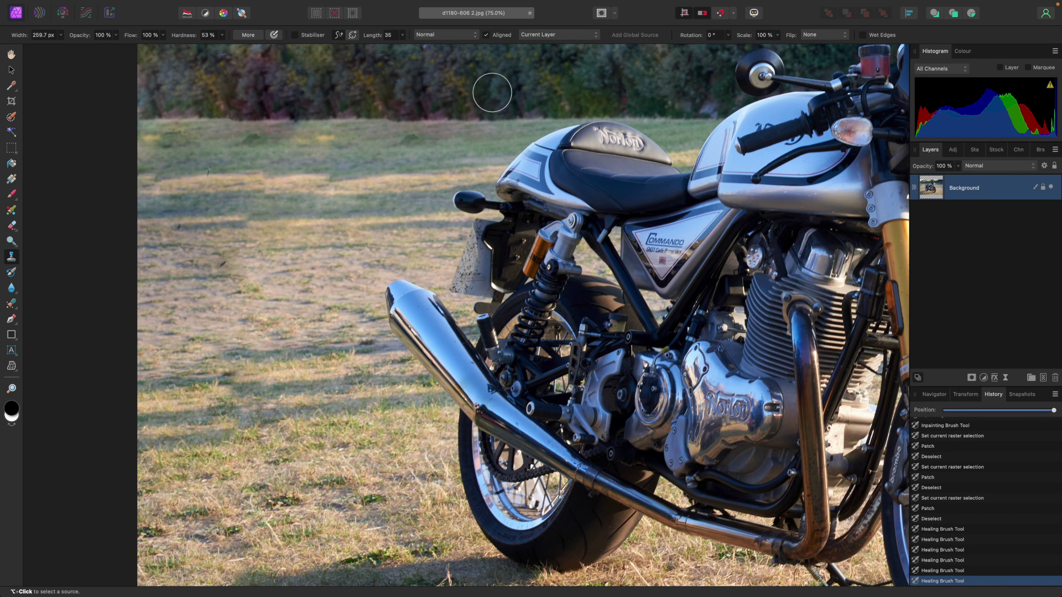
Clone grass and hedge over blemishes behind the seat and along the treeline above the tank.
alt+click(375, 117)
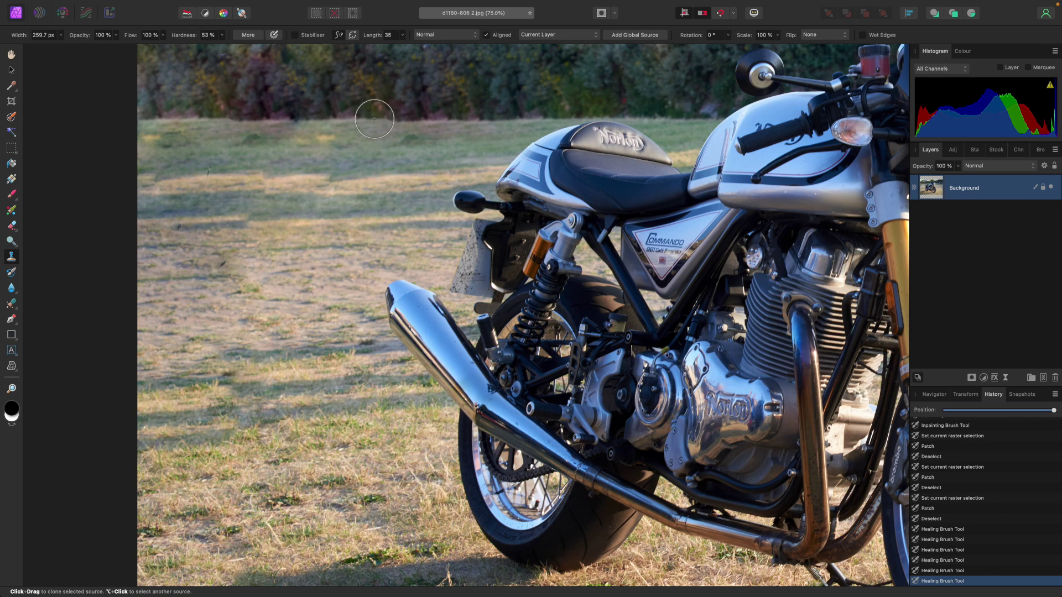
click(279, 121)
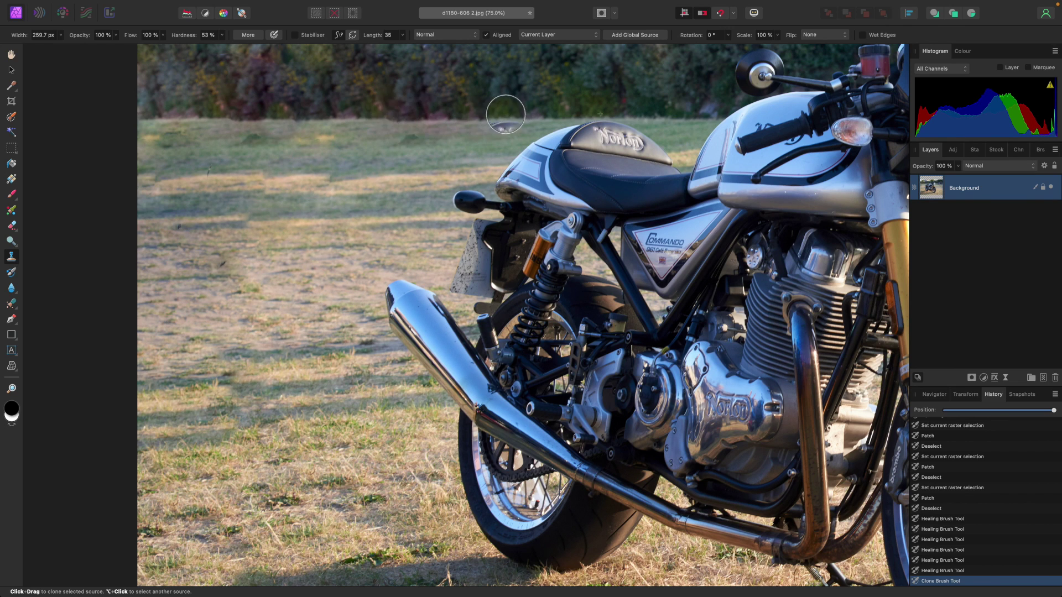
alt+click(509, 111)
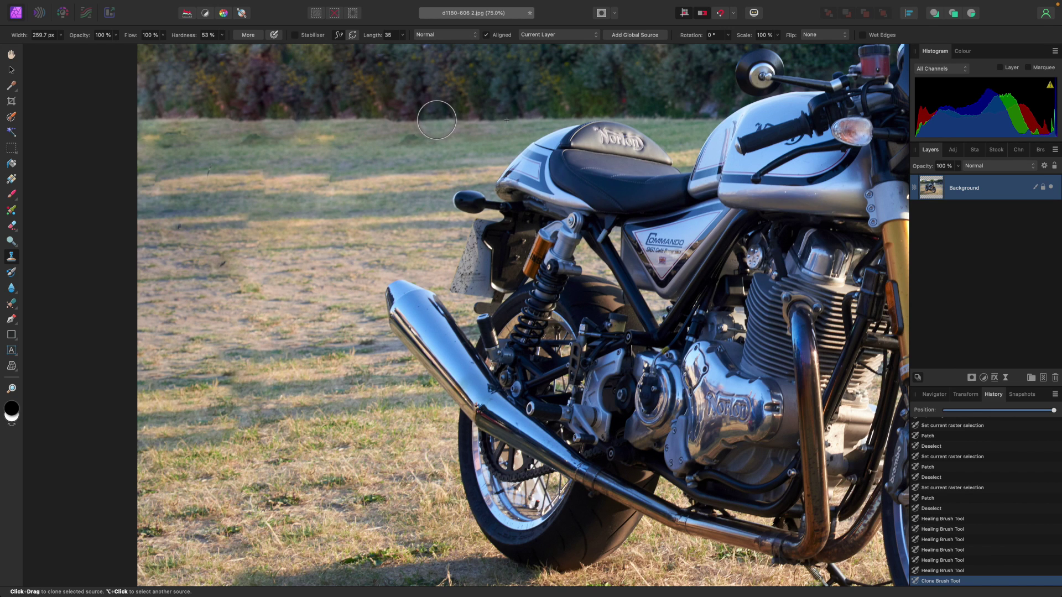
click(437, 120)
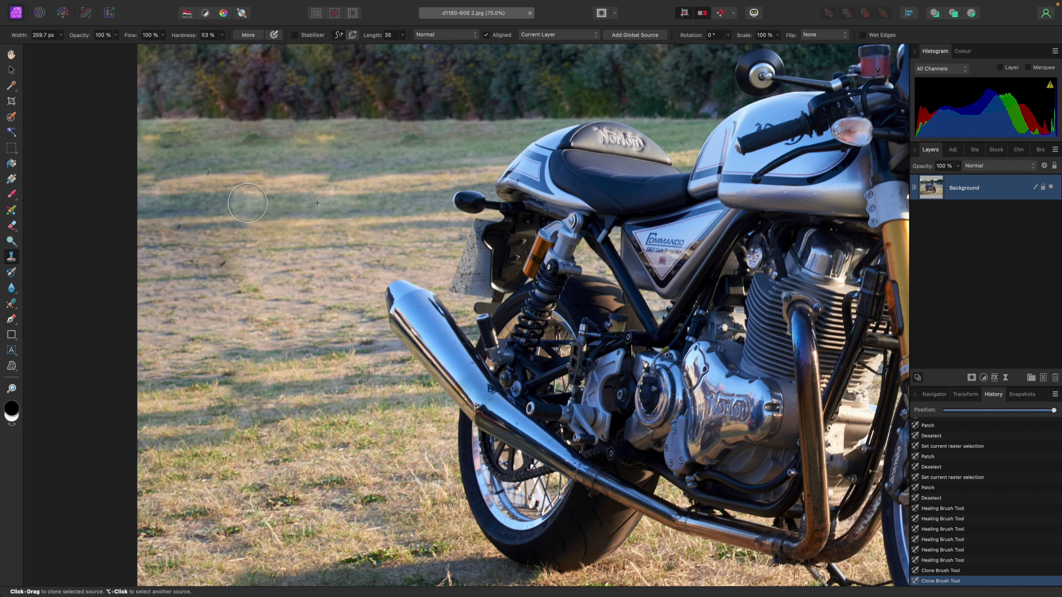
click(247, 202)
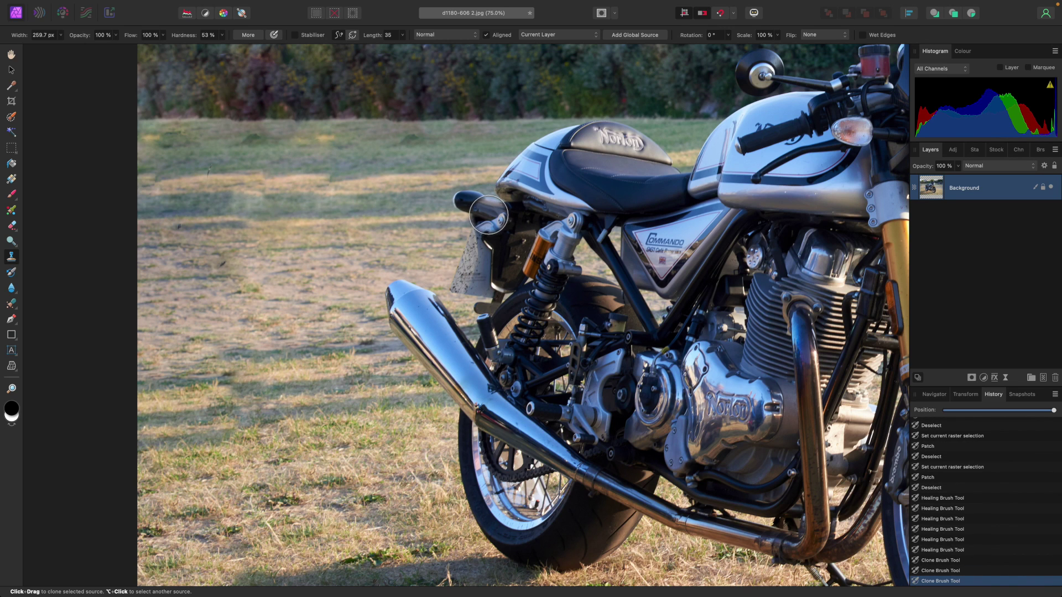
key(super+z)
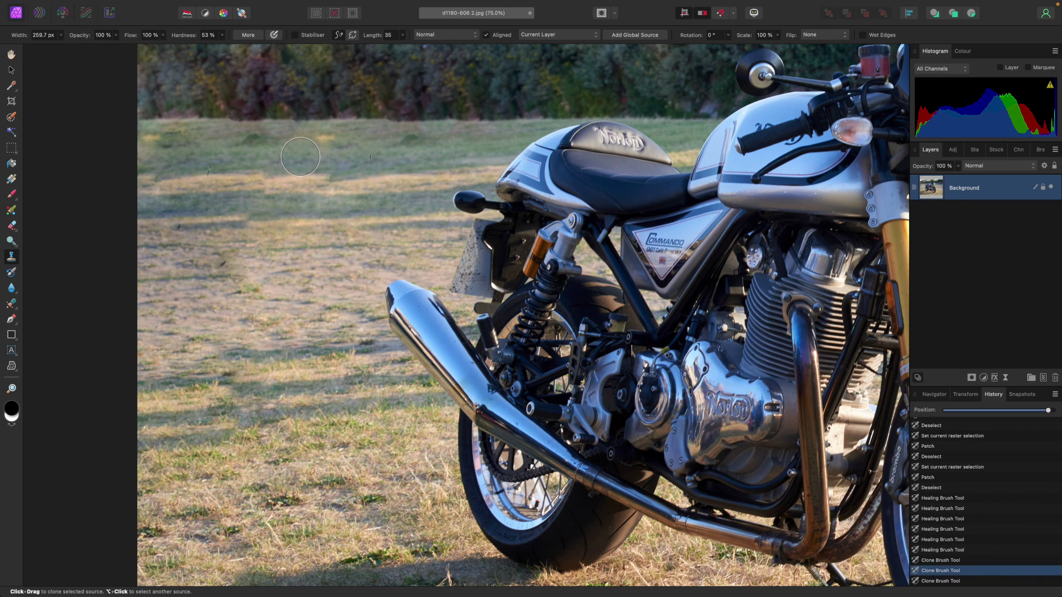
alt+click(454, 102)
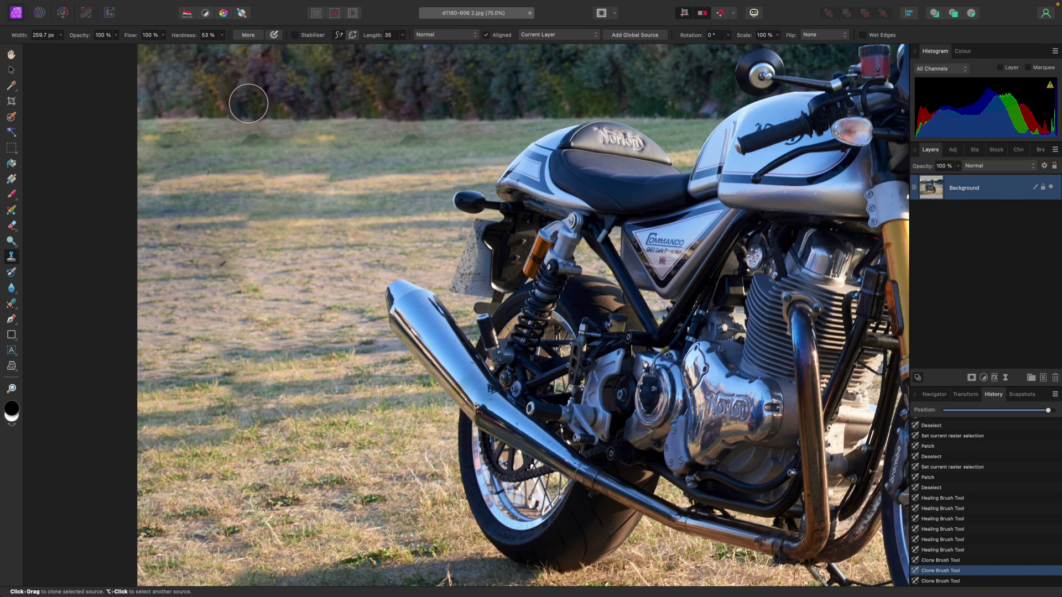
drag(249, 103, 443, 109)
Pan right until the dark background motorcycle is in view.
scroll(672, 190, right, 10)
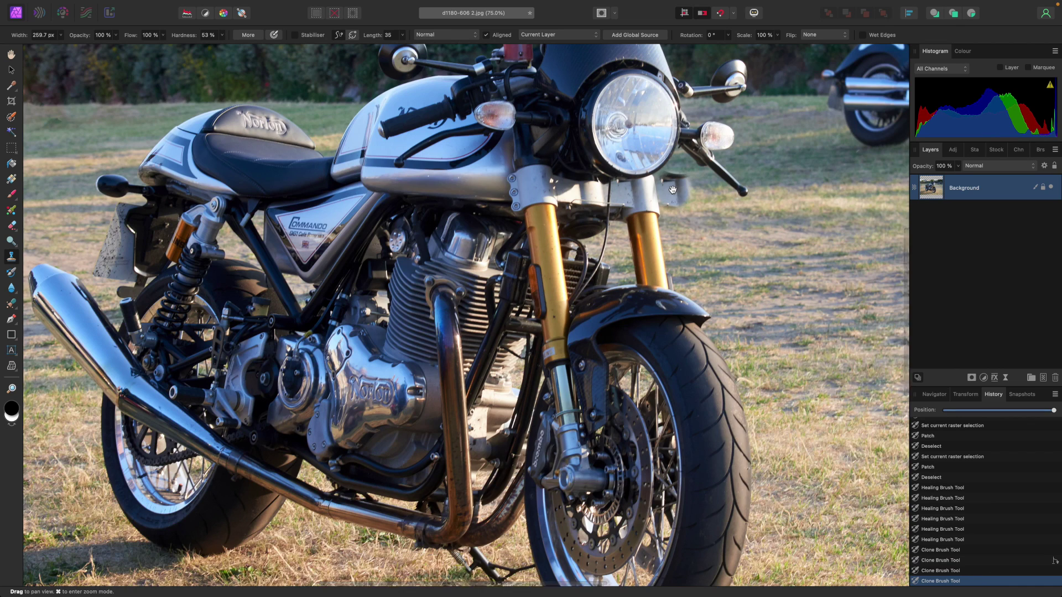
drag(673, 190, 102, 392)
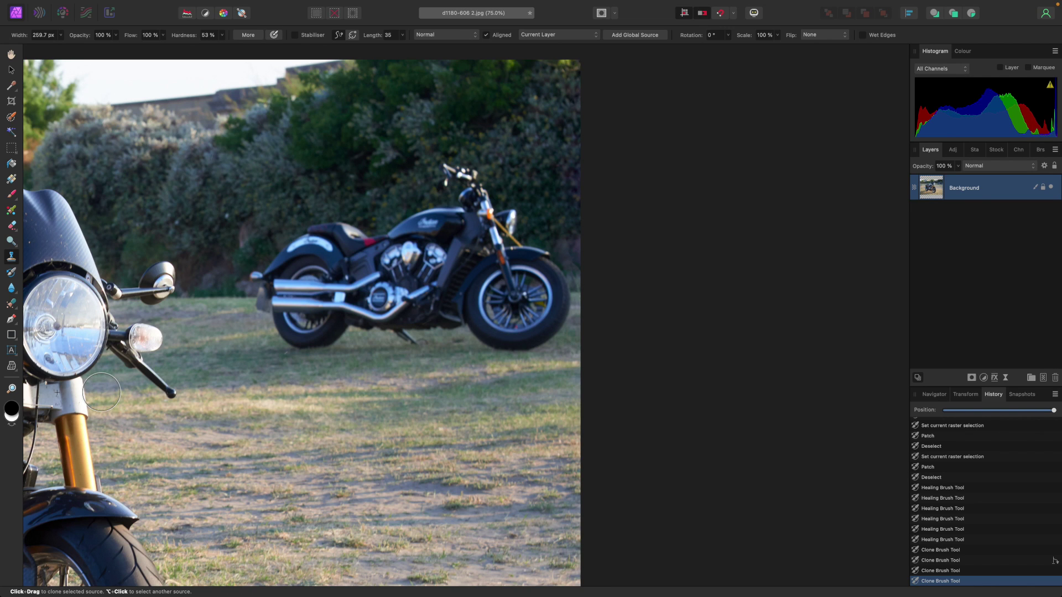
Inpaint away the dark background motorcycle, then fit the whole photo in the window.
key(j)
mouse_move(450, 173)
mouse_down()
mouse_move(396, 320)
mouse_move(450, 218)
mouse_move(286, 293)
mouse_move(415, 289)
mouse_up()
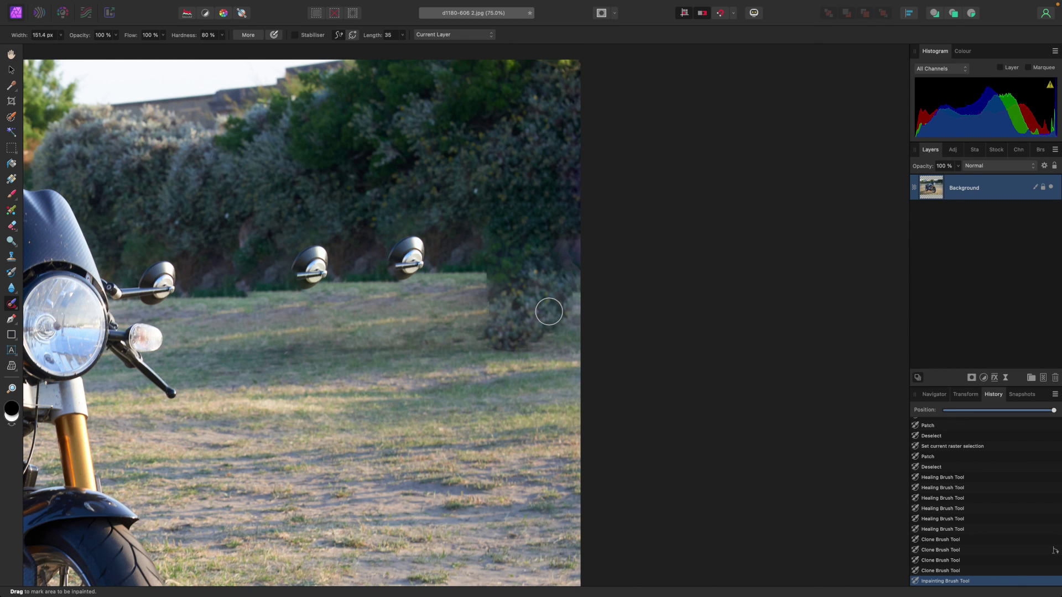
key(super+0)
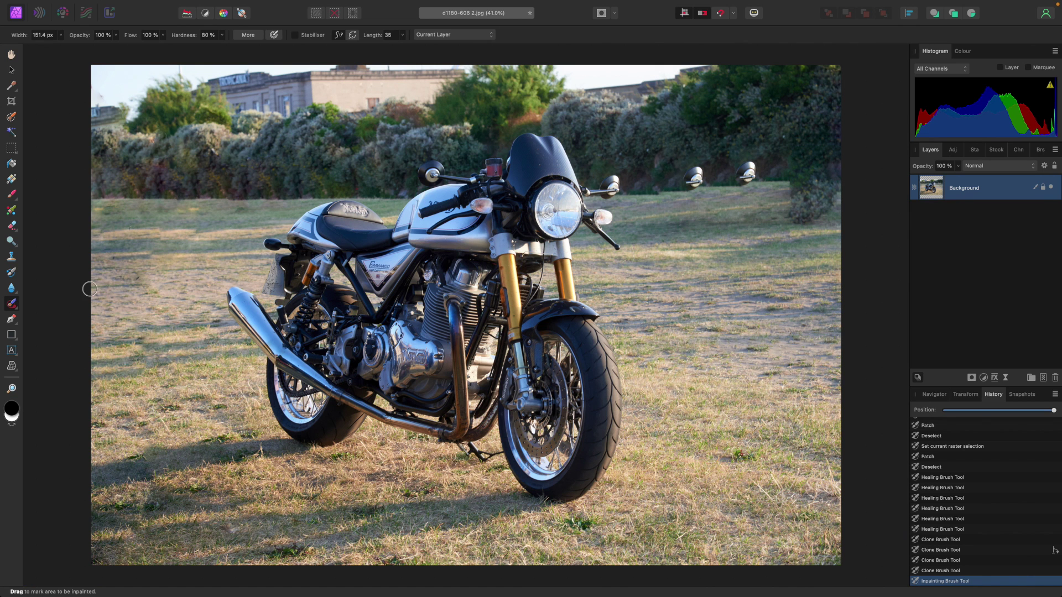
click(14, 310)
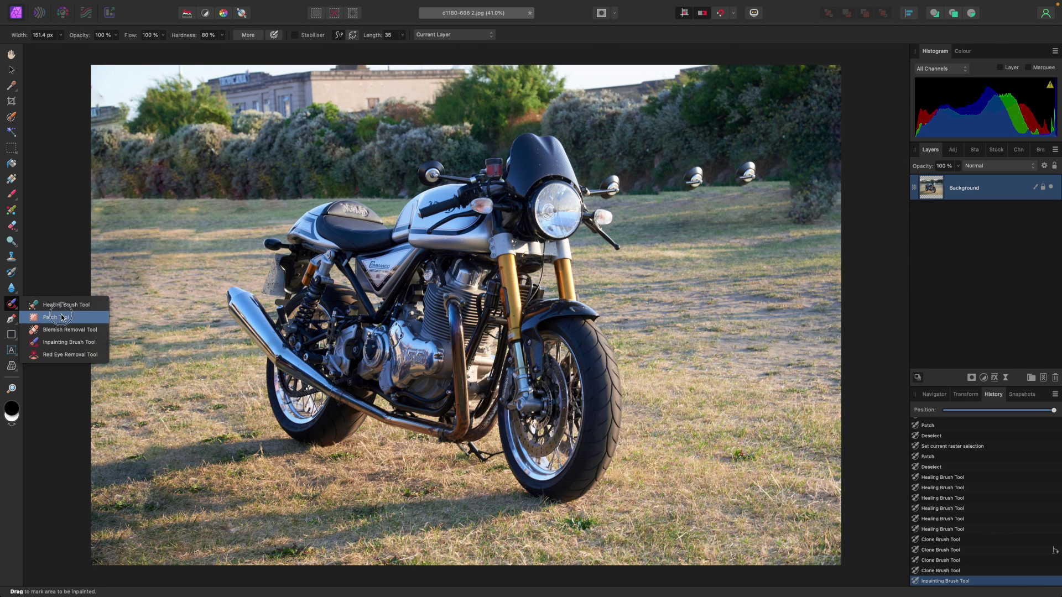
Patch the floating mirror with clean hedge, then outline the grass by the right-hand bushes.
click(55, 317)
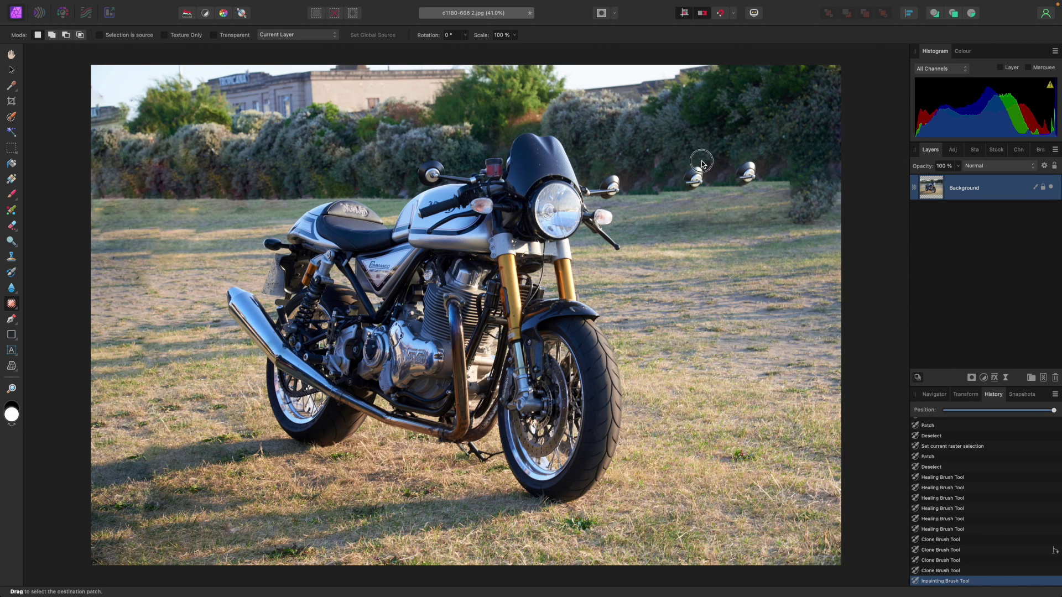
mouse_move(701, 163)
mouse_down()
mouse_move(672, 172)
mouse_move(683, 196)
mouse_move(711, 191)
mouse_move(684, 193)
mouse_up()
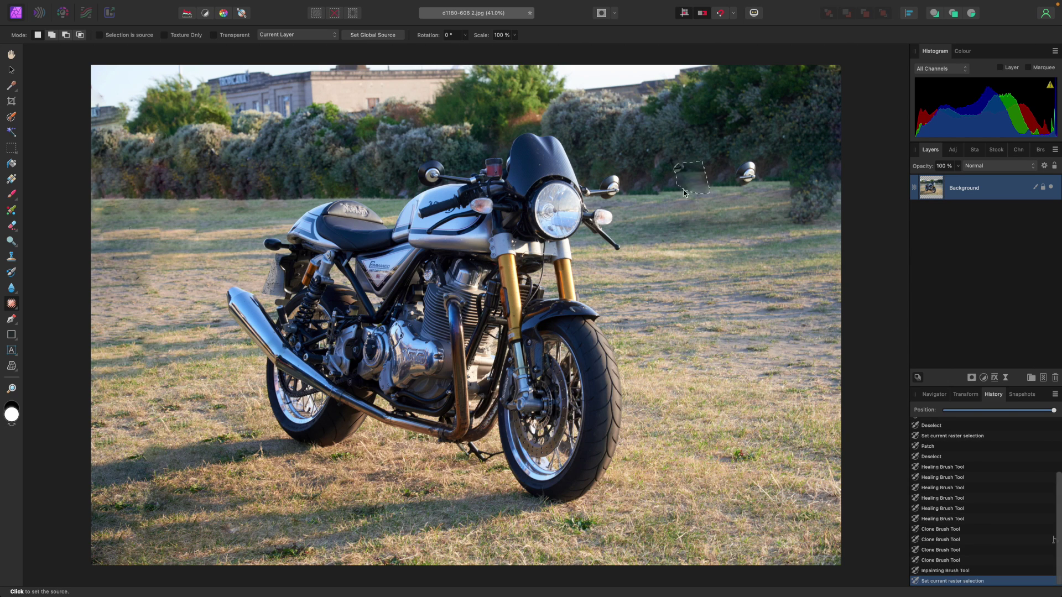
click(275, 189)
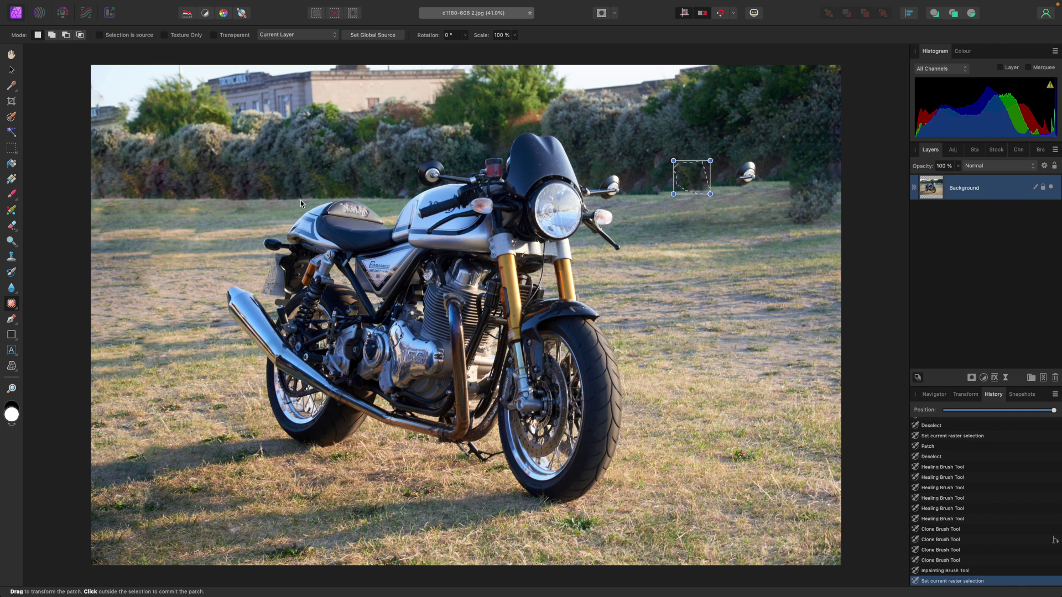
click(764, 160)
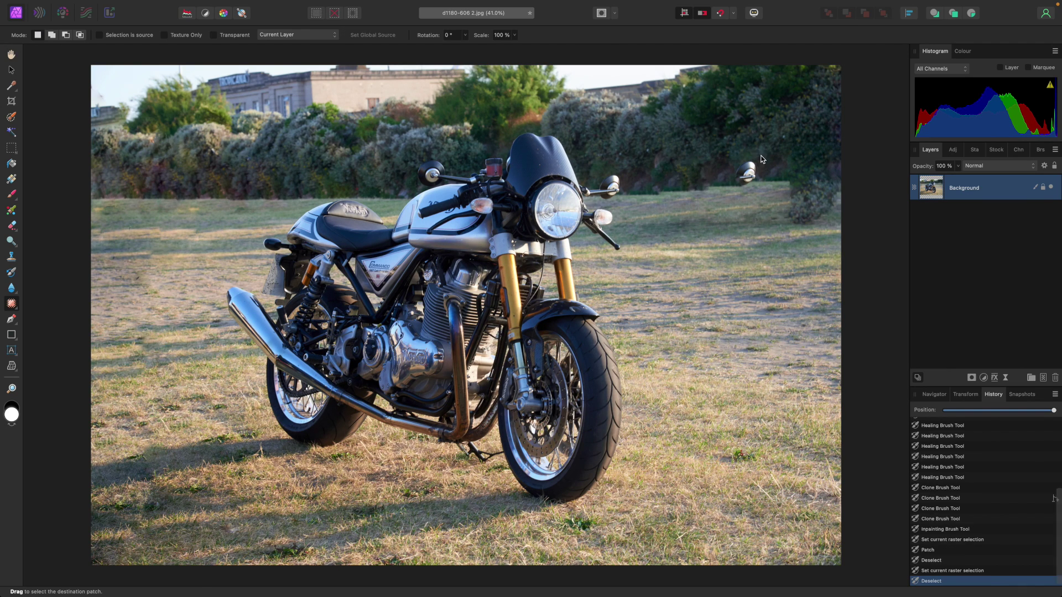
mouse_move(701, 158)
mouse_down()
mouse_move(701, 195)
mouse_move(732, 225)
mouse_move(804, 238)
mouse_move(848, 238)
mouse_move(870, 184)
mouse_move(853, 159)
mouse_up()
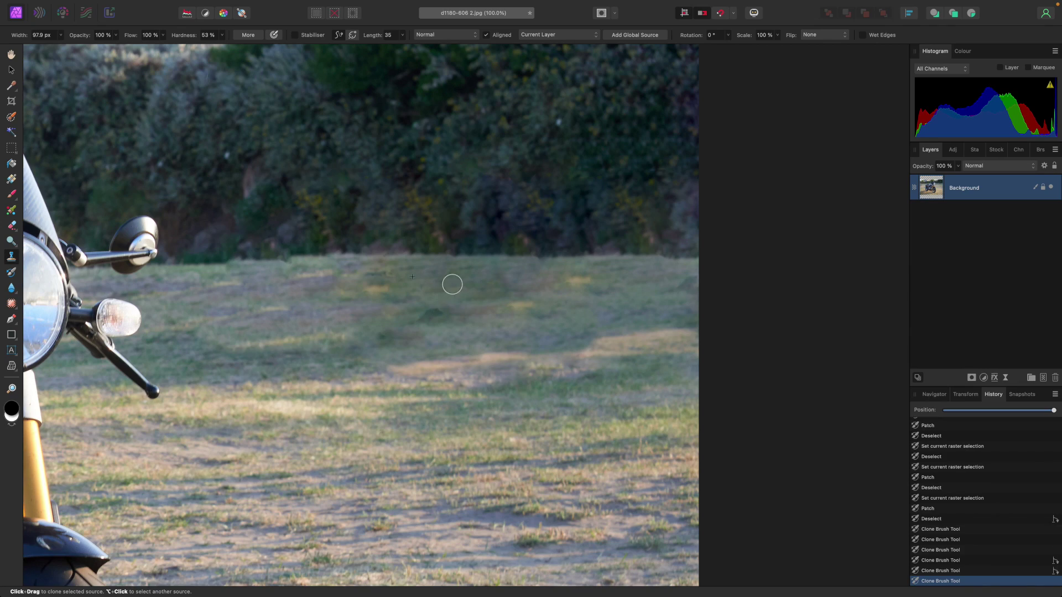
Clone lighter grass over dark patches along the hedge's bottom edge, then fit the photo.
mouse_move(434, 310)
mouse_down()
mouse_move(419, 315)
mouse_move(445, 324)
mouse_up()
key(bracketright)
mouse_move(521, 256)
mouse_down()
mouse_move(180, 248)
mouse_move(173, 265)
mouse_move(292, 263)
mouse_move(282, 256)
mouse_up()
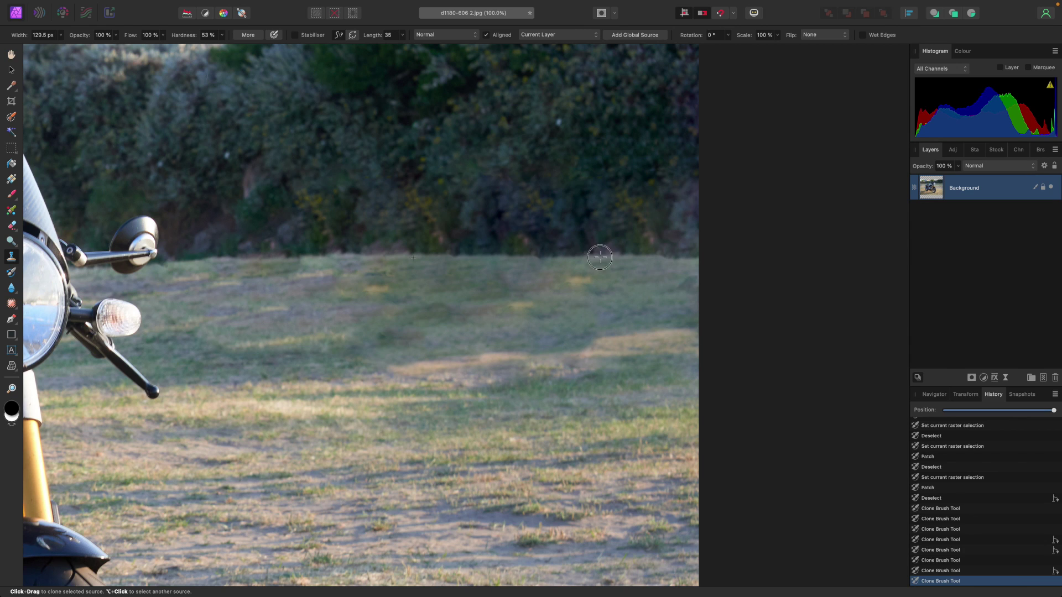
drag(600, 258, 715, 261)
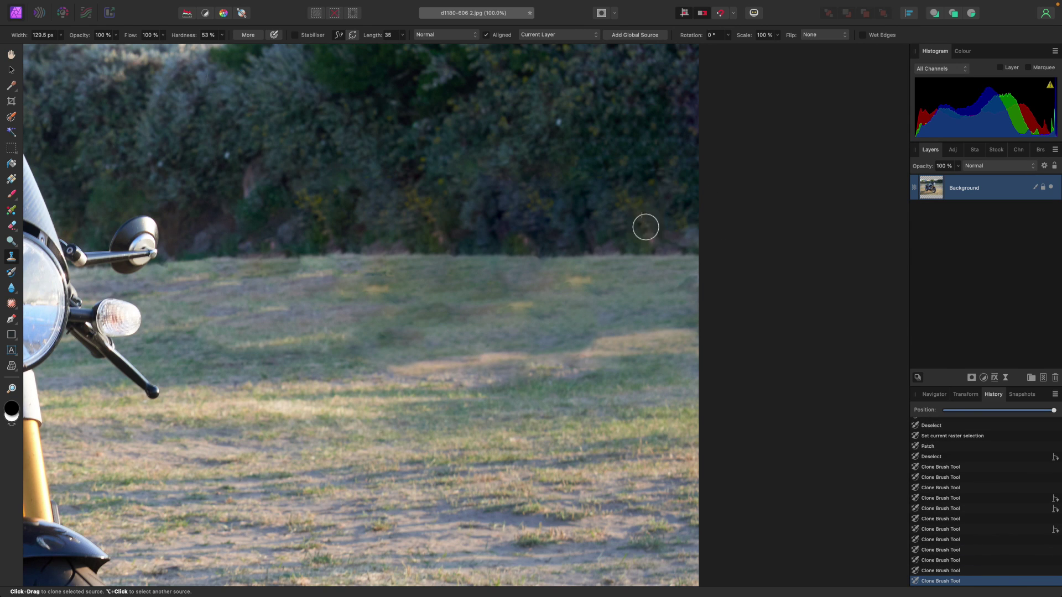
drag(645, 227, 698, 252)
alt+click(448, 254)
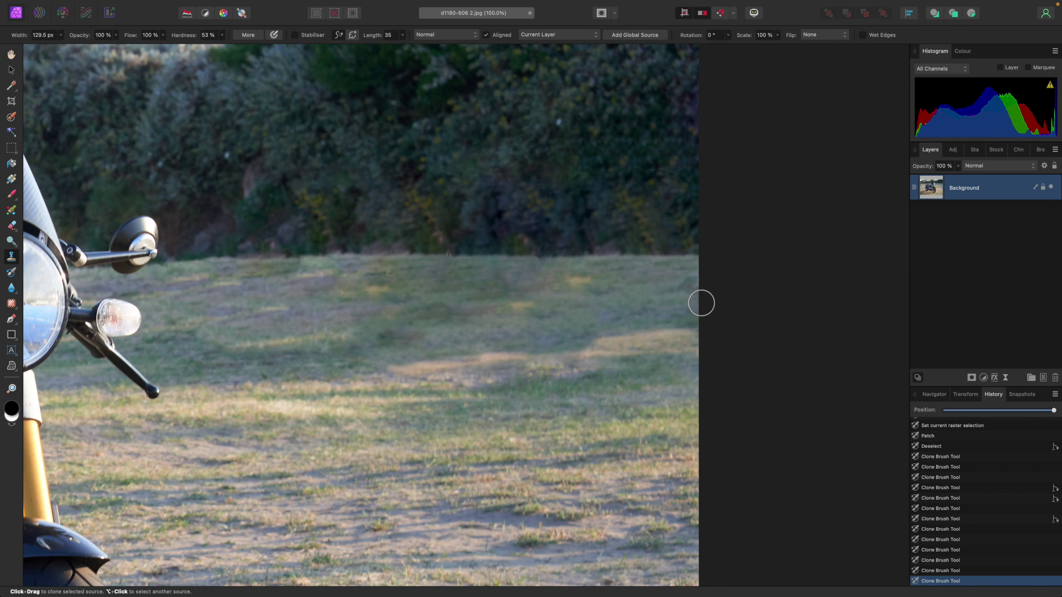
key(super+0)
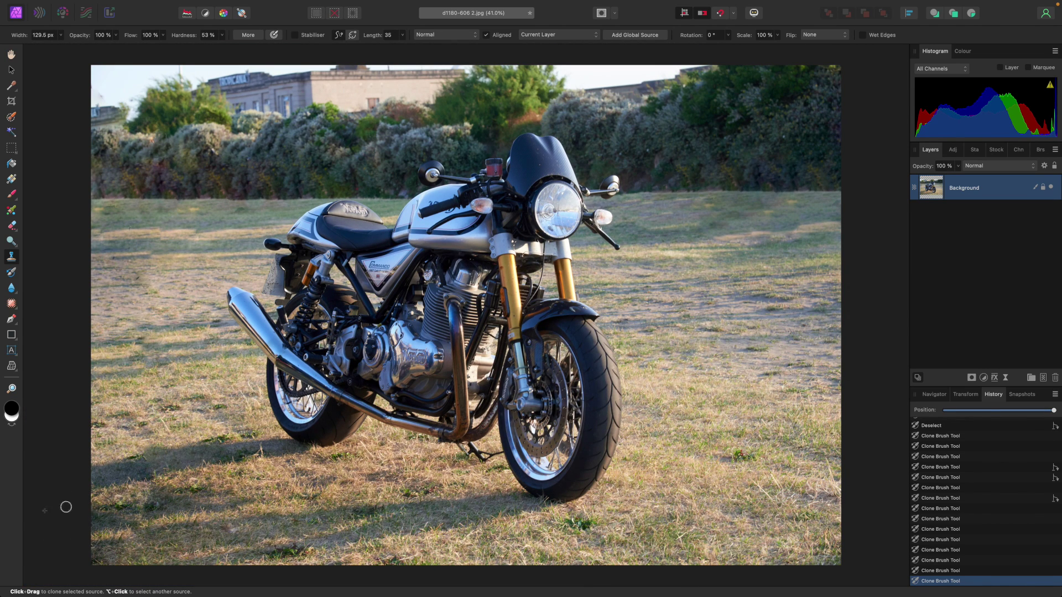
click(11, 305)
Inpaint over the buildings and sky along the top edge, filling it with hedge greenery.
mouse_move(95, 75)
mouse_down()
mouse_move(95, 114)
mouse_move(126, 121)
mouse_move(141, 81)
mouse_move(204, 80)
mouse_move(234, 102)
mouse_move(315, 105)
mouse_move(417, 98)
mouse_move(480, 65)
mouse_move(537, 59)
mouse_move(578, 80)
mouse_move(705, 62)
mouse_move(625, 96)
mouse_move(537, 66)
mouse_move(92, 78)
mouse_move(110, 78)
mouse_move(108, 99)
mouse_move(195, 74)
mouse_move(383, 88)
mouse_up()
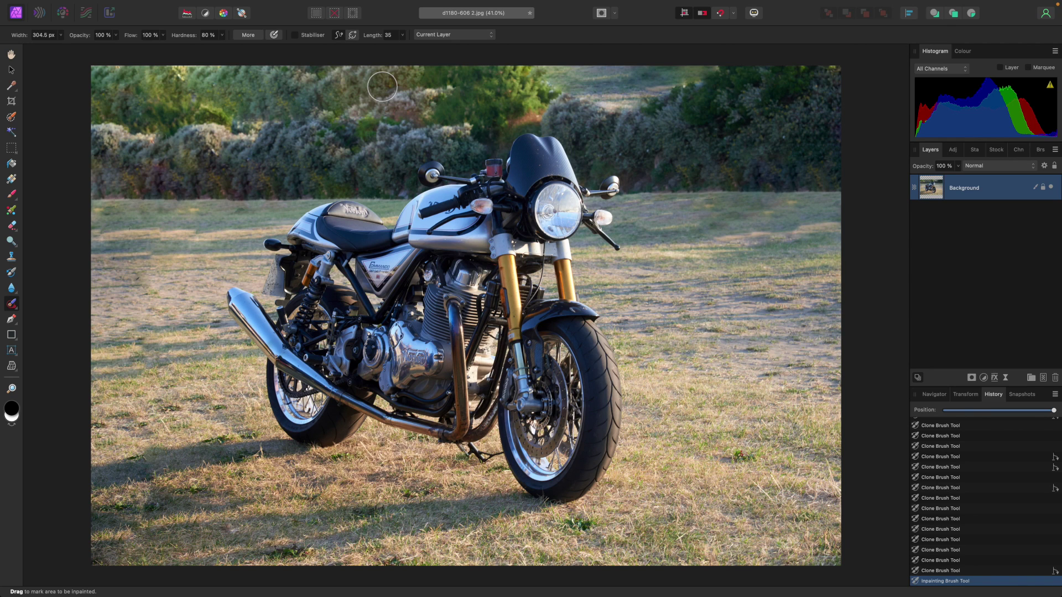
click(12, 257)
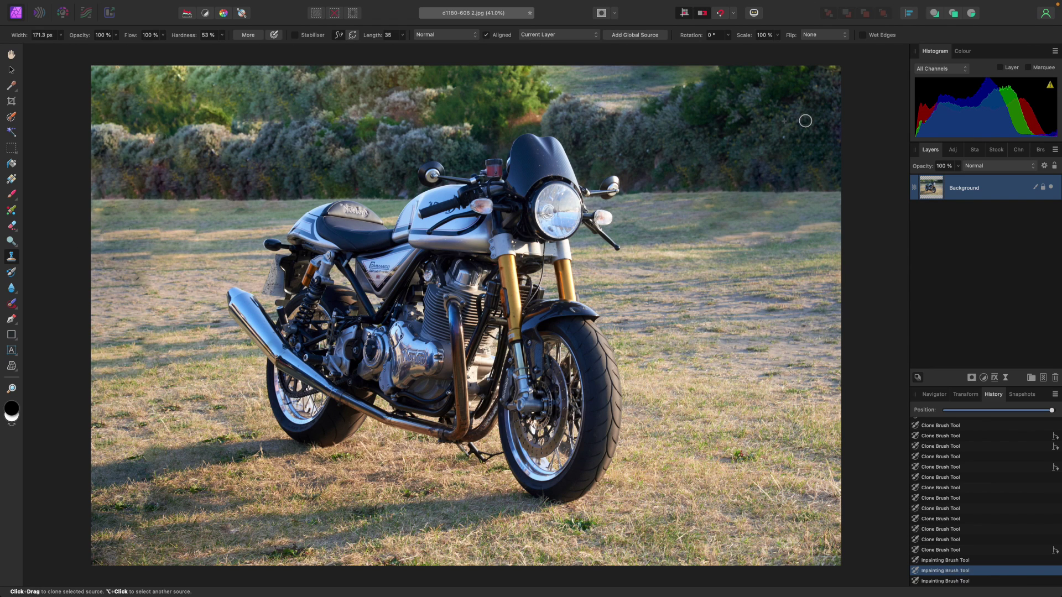
Enlarge the Clone Brush to about 456 px and clone hedge over the top bushes, undoing one stroke.
key(bracketright)
key(bracketright)
key(bracketright)
key(bracketright)
key(bracketright)
key(bracketright)
mouse_move(708, 72)
mouse_down()
mouse_move(659, 72)
mouse_move(671, 73)
mouse_move(616, 98)
mouse_move(635, 75)
mouse_up()
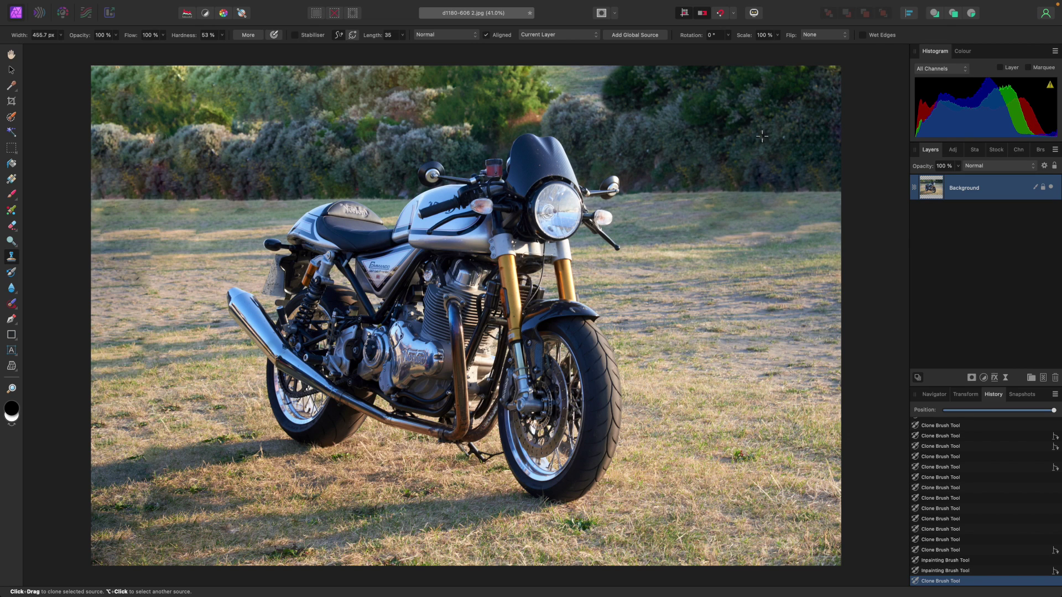
mouse_move(626, 104)
mouse_down()
mouse_move(525, 69)
mouse_move(679, 62)
mouse_up()
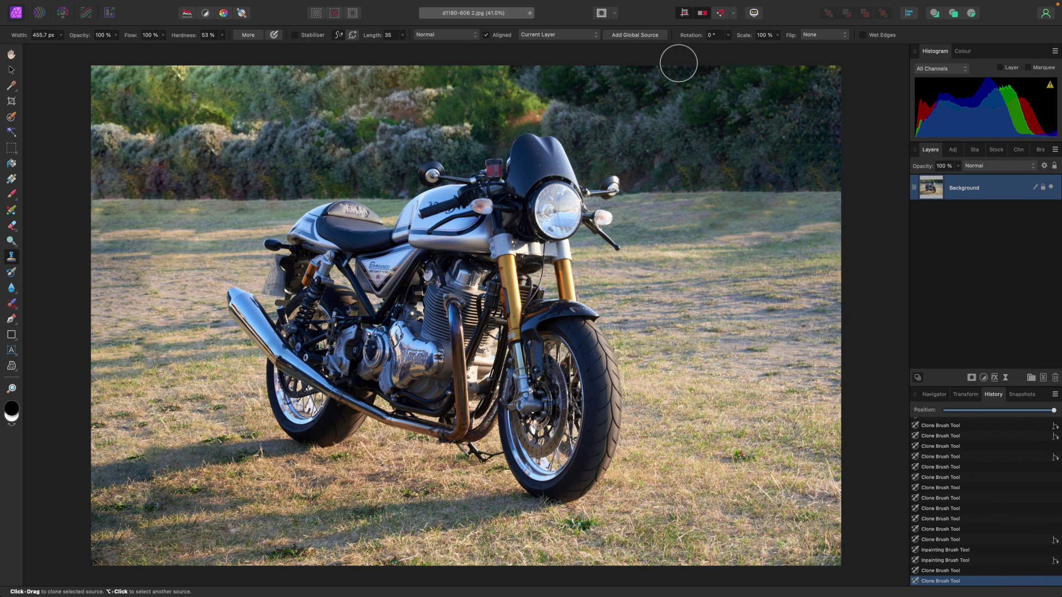
key(super+z)
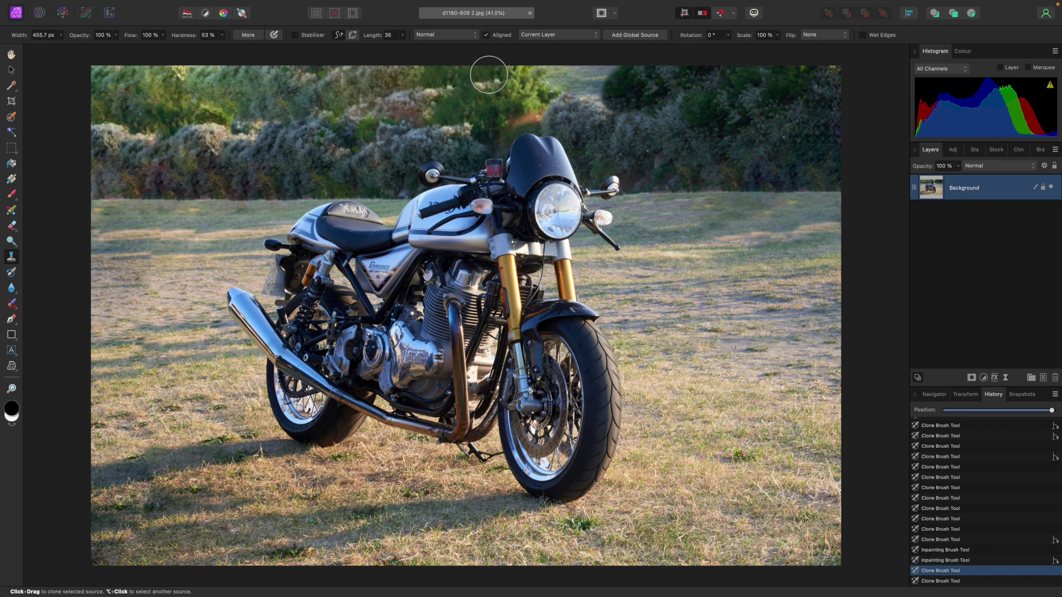
Repaint the light grass gap along the top of the hedge with dark cloned bush.
mouse_move(486, 71)
mouse_down()
mouse_move(517, 83)
mouse_move(549, 71)
mouse_move(611, 99)
mouse_move(621, 61)
mouse_move(859, 64)
mouse_up()
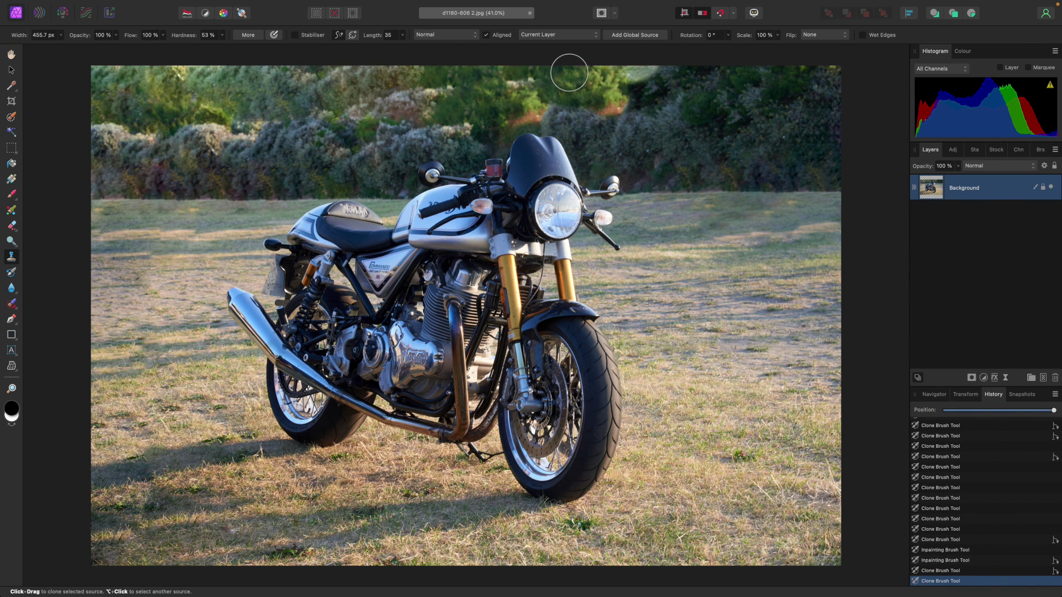
drag(569, 72, 631, 69)
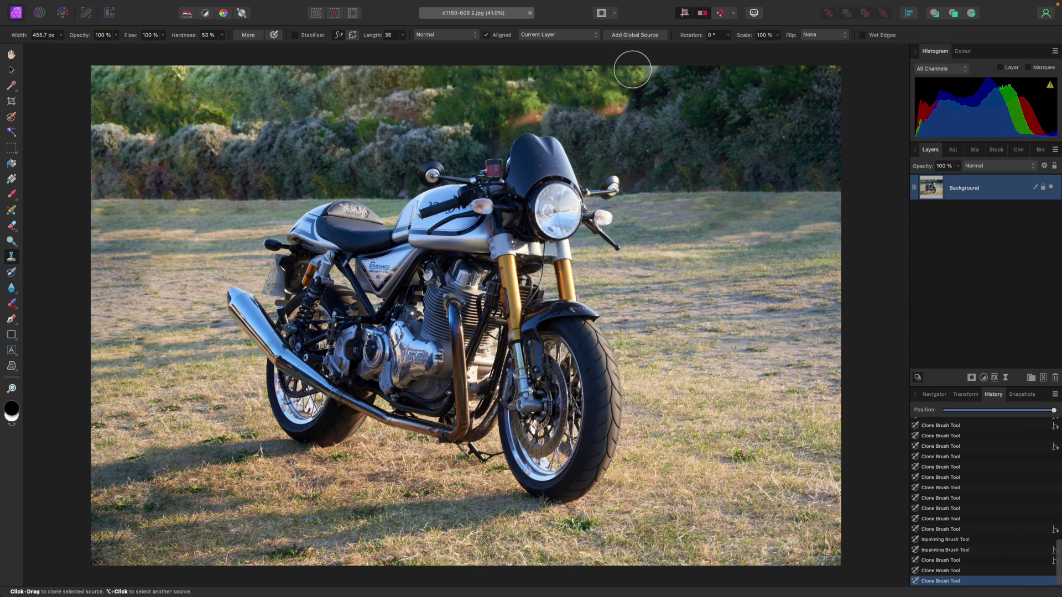
click(664, 105)
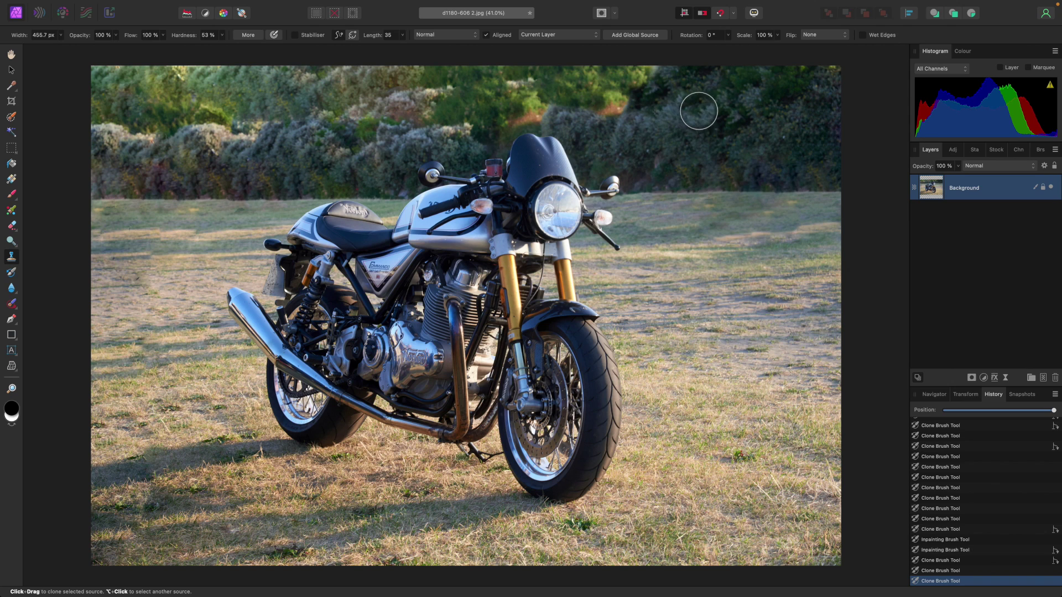
alt+click(581, 84)
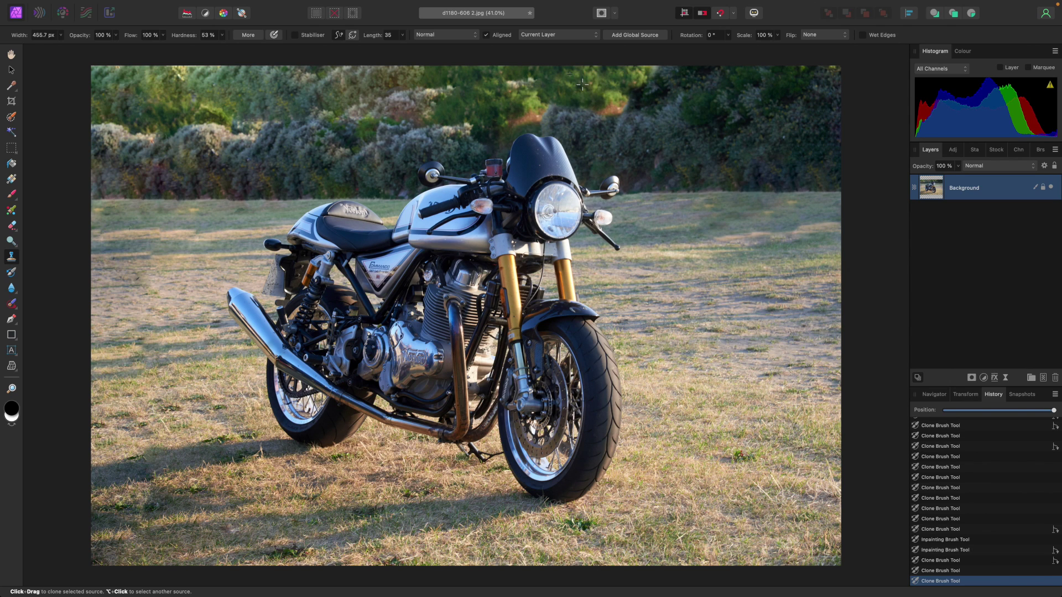
click(612, 98)
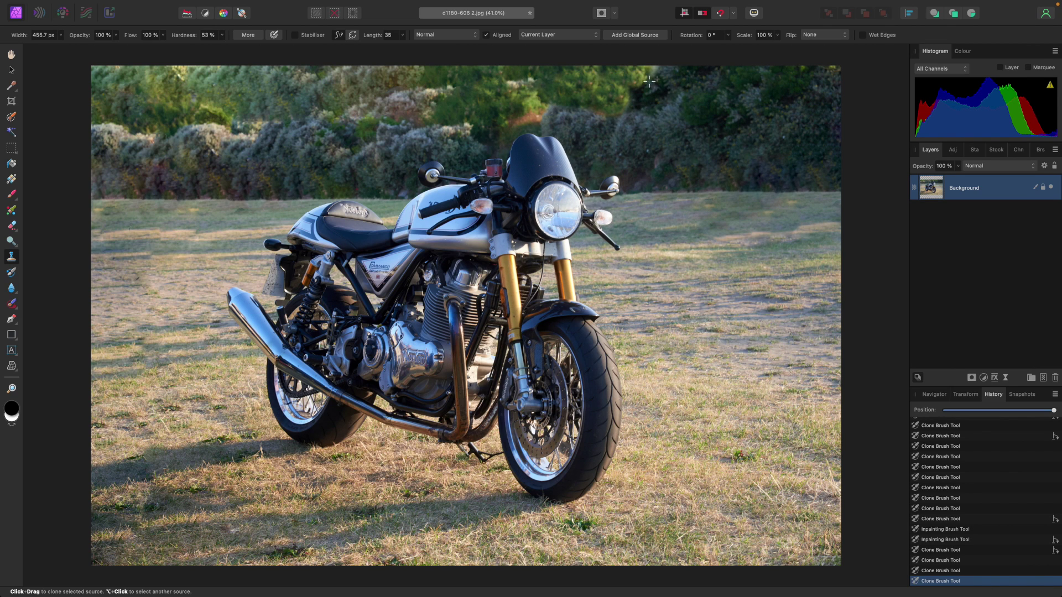
Dab cloned hedge from new sources over the bushes above the headlight to darken the top-right corner.
alt+click(647, 83)
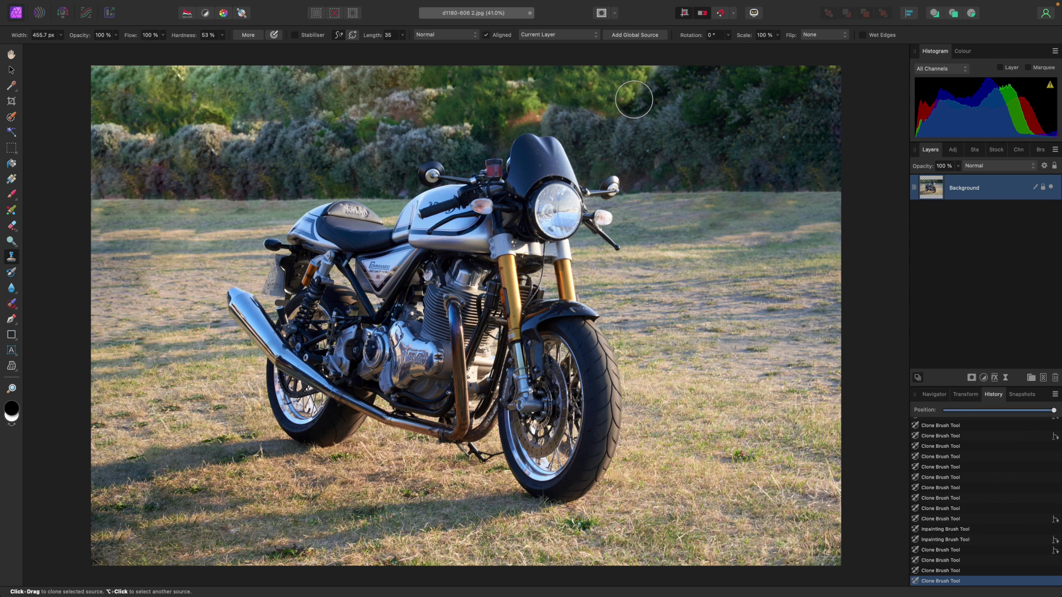
click(637, 100)
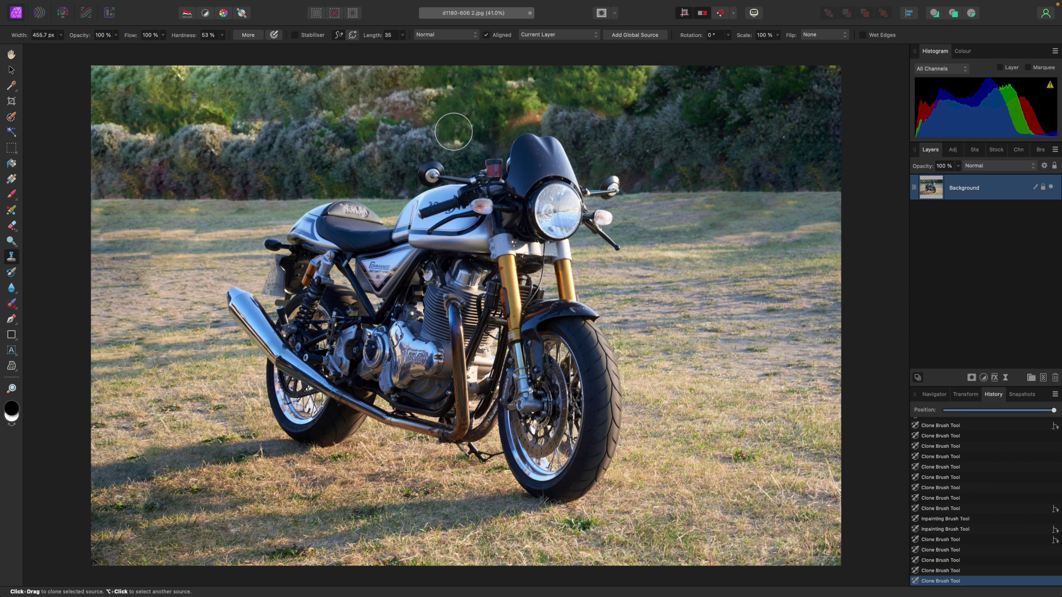
alt+click(454, 130)
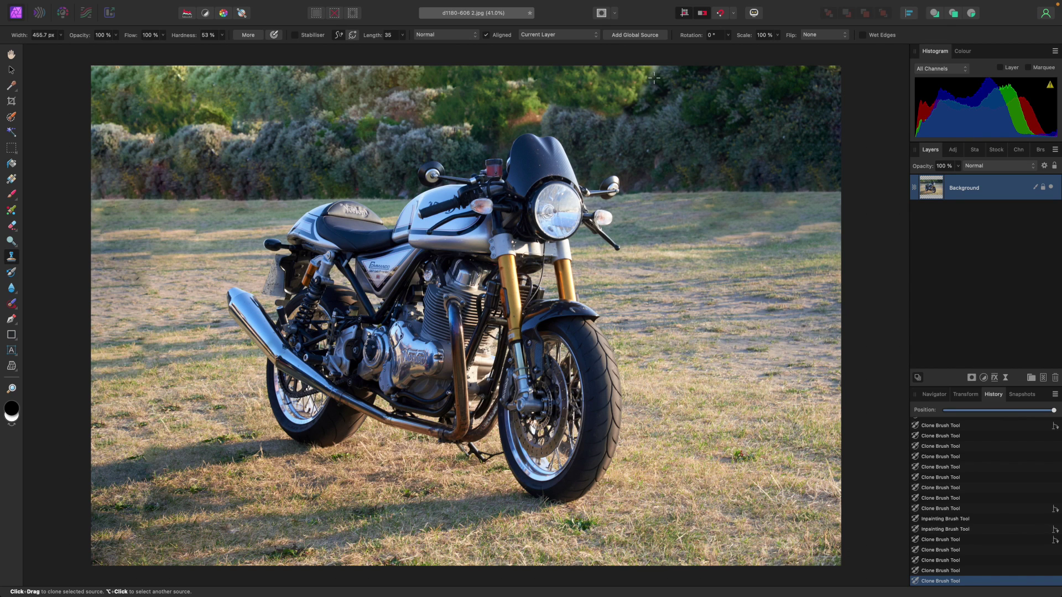
alt+click(654, 78)
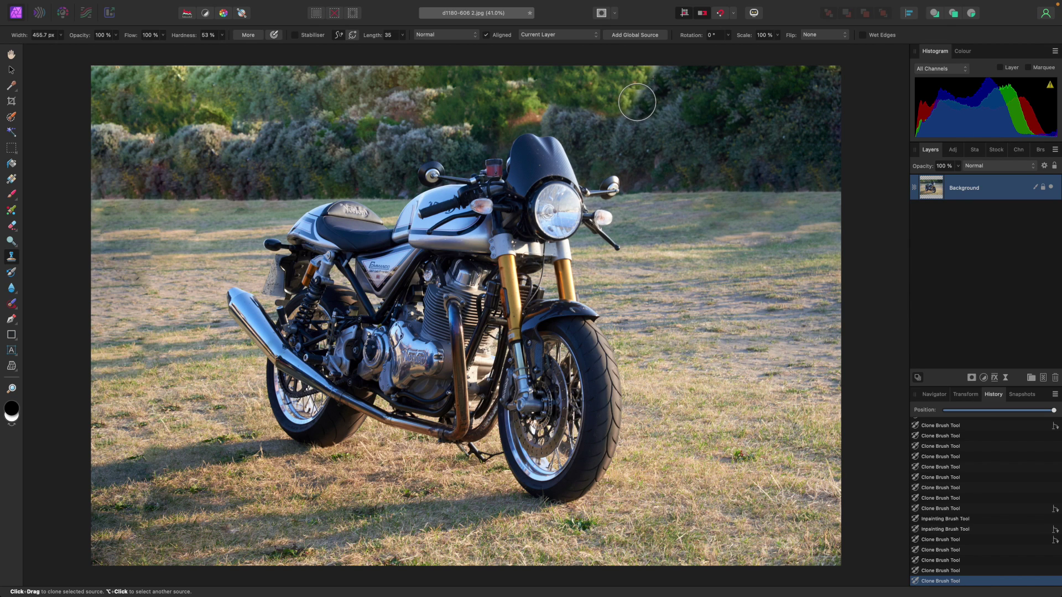
click(637, 102)
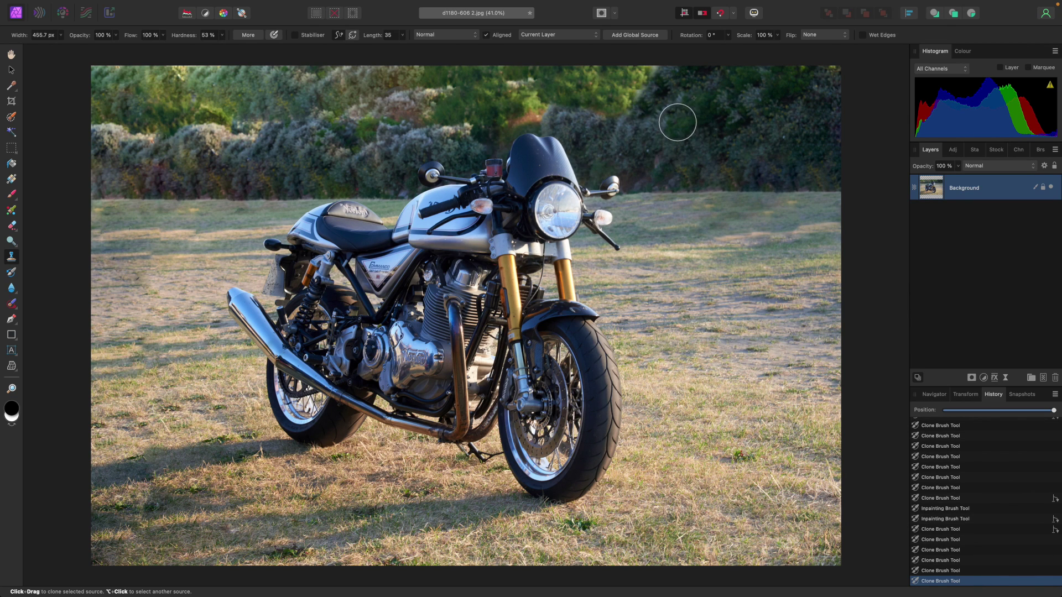
click(16, 311)
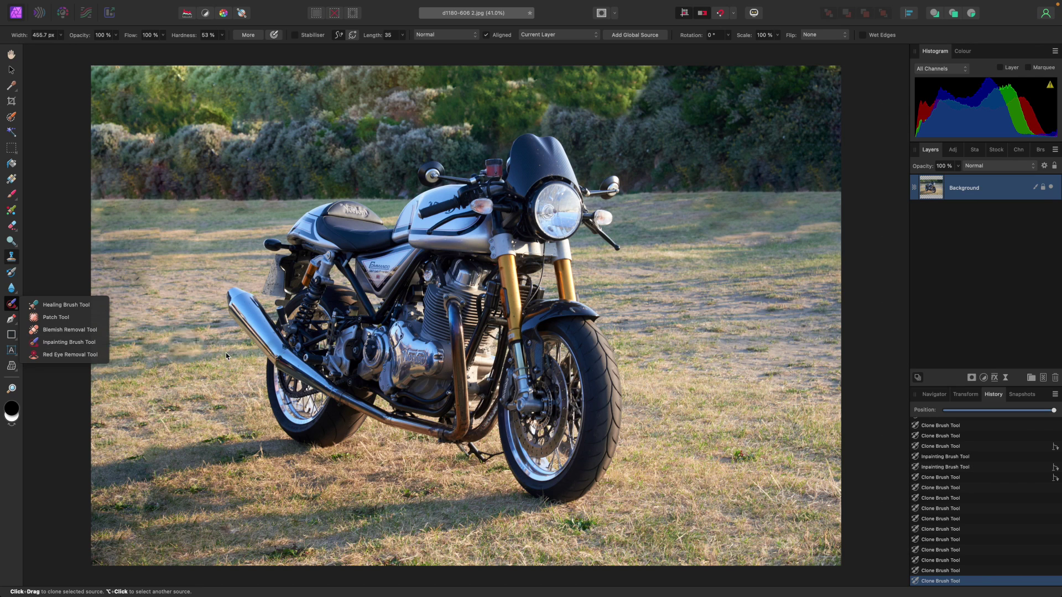
key(v)
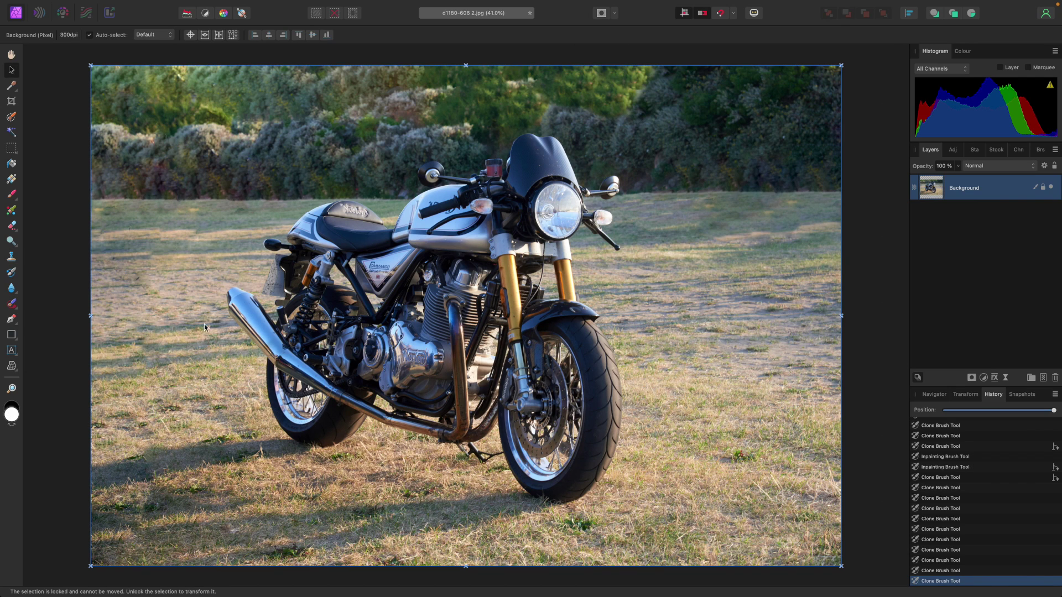
click(12, 304)
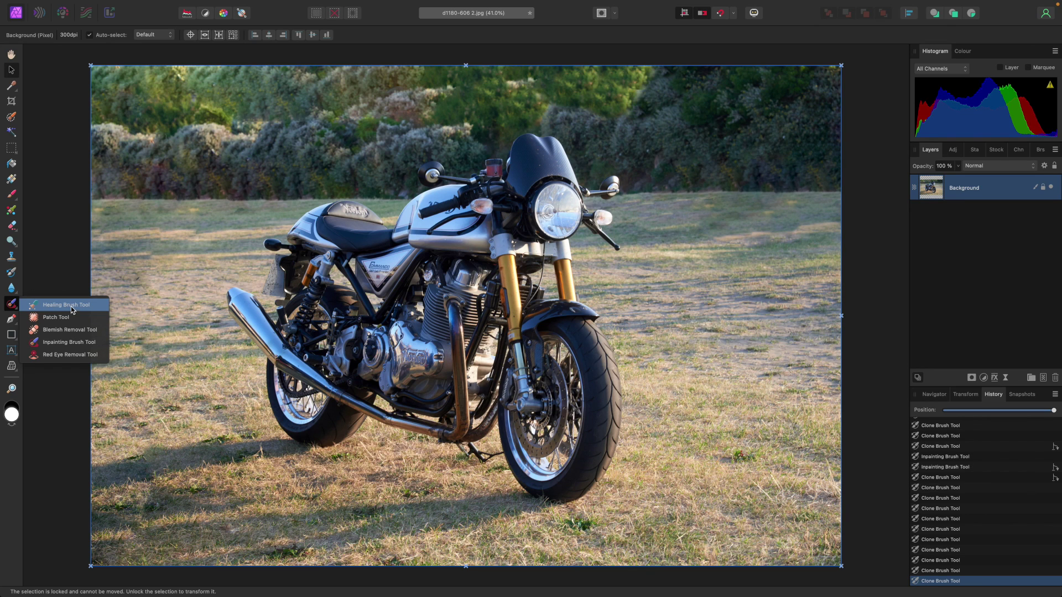
click(13, 70)
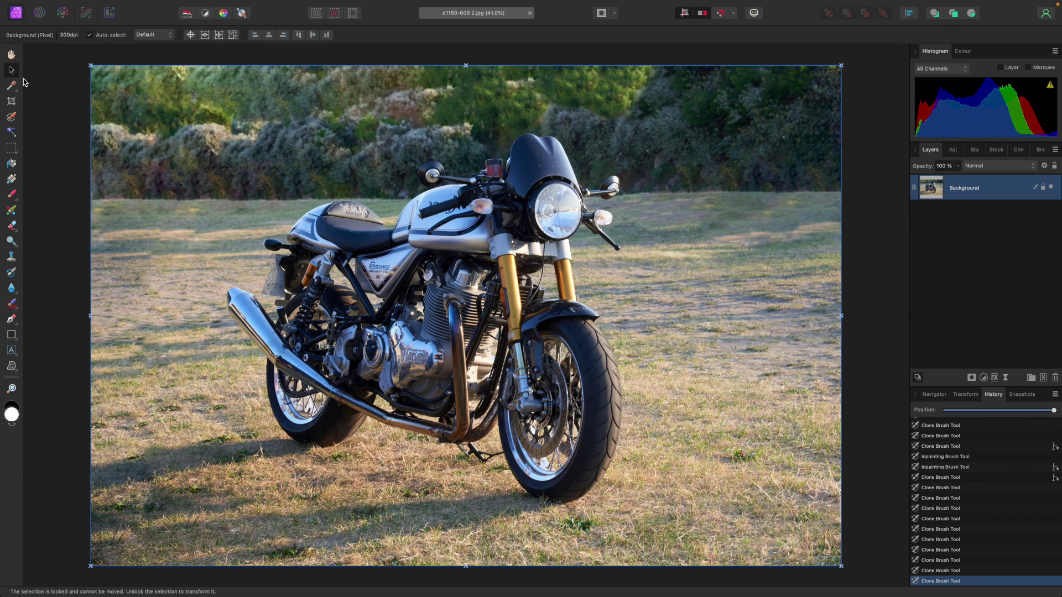